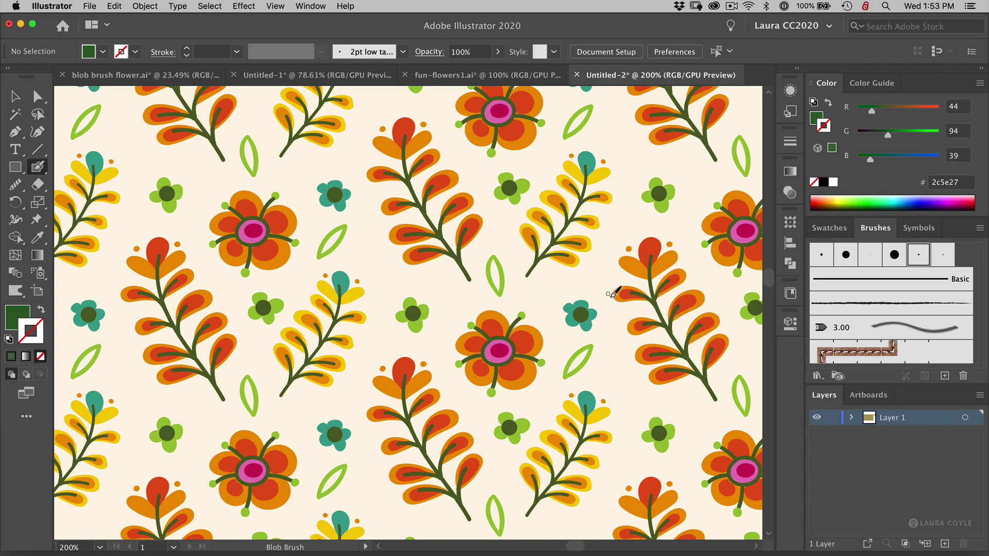
Pan the view from the floral pattern over to the empty white artboard.
key("space")
mouse_move(613, 294)
left_mouse_down()
mouse_move(640, 283)
mouse_move(269, 353)
mouse_move(459, 282)
mouse_move(119, 483)
left_mouse_up()
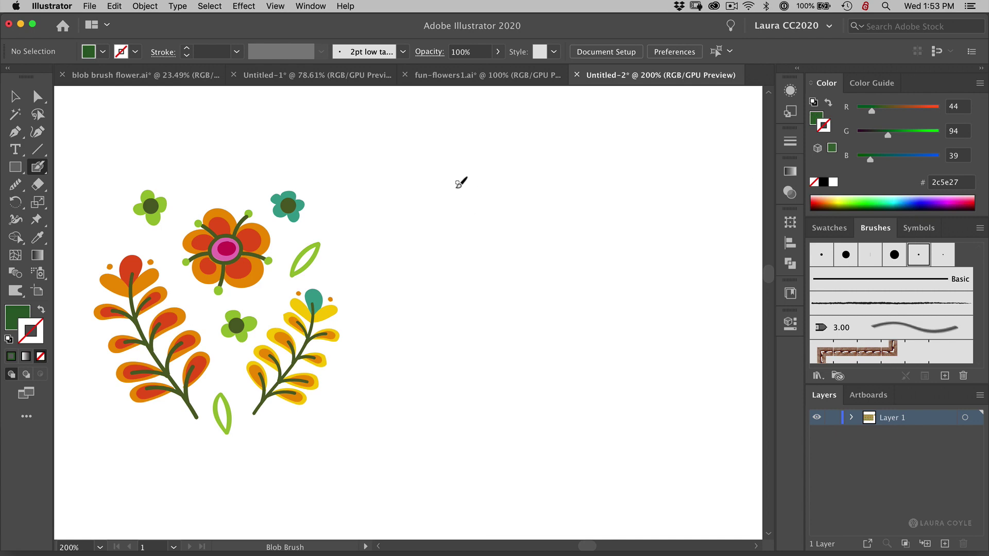
Paint two side-by-side wavy dark-green (2c5e27) Blob Brush stems and zoom in on them.
mouse_move(454, 186)
left_mouse_down()
mouse_move(452, 242)
mouse_move(505, 287)
mouse_move(494, 391)
mouse_move(524, 412)
mouse_move(562, 410)
mouse_move(577, 389)
left_mouse_up()
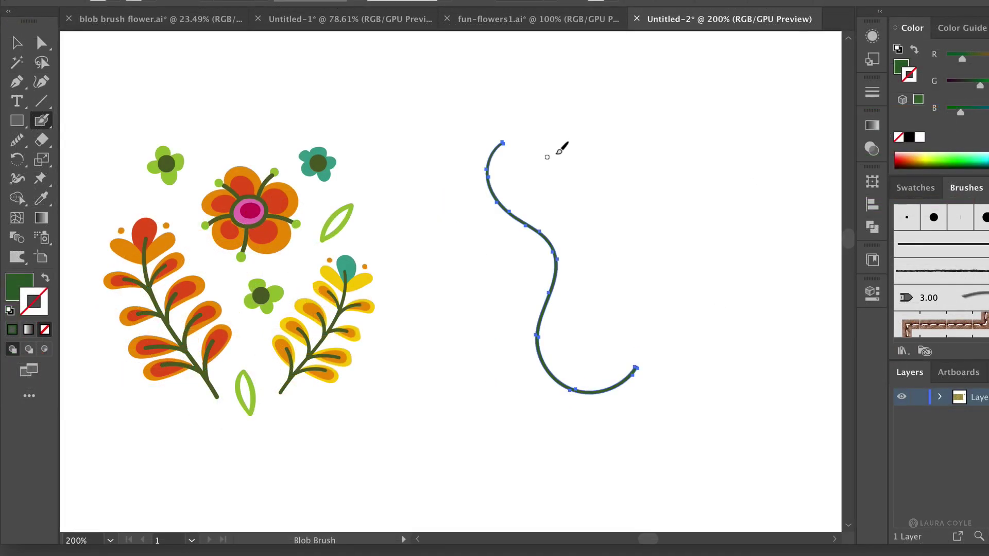
mouse_move(554, 149)
left_mouse_down()
mouse_move(569, 202)
mouse_move(620, 256)
mouse_move(664, 335)
left_mouse_up()
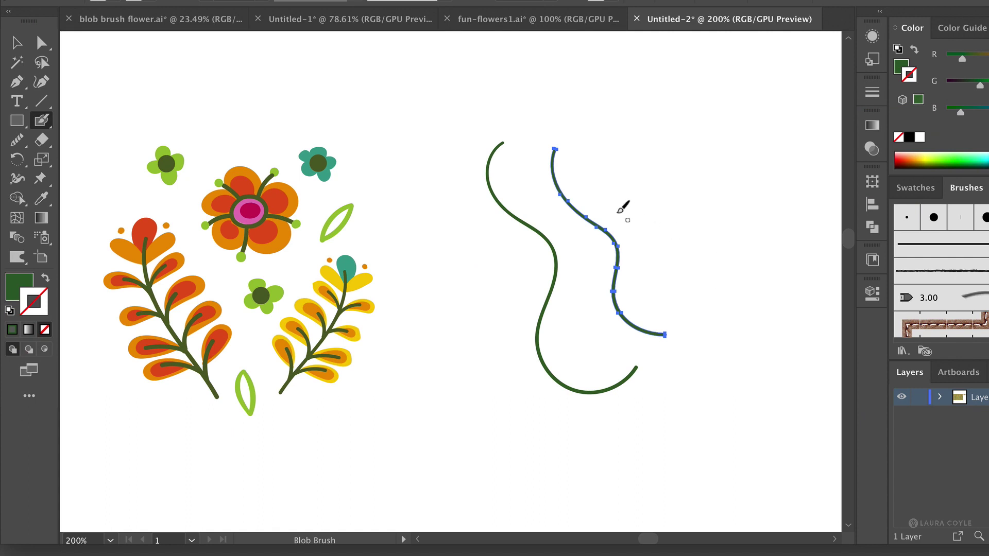
mouse_move(485, 309)
left_mouse_down()
mouse_move(651, 179)
mouse_move(682, 118)
mouse_move(441, 338)
mouse_move(511, 283)
left_mouse_up()
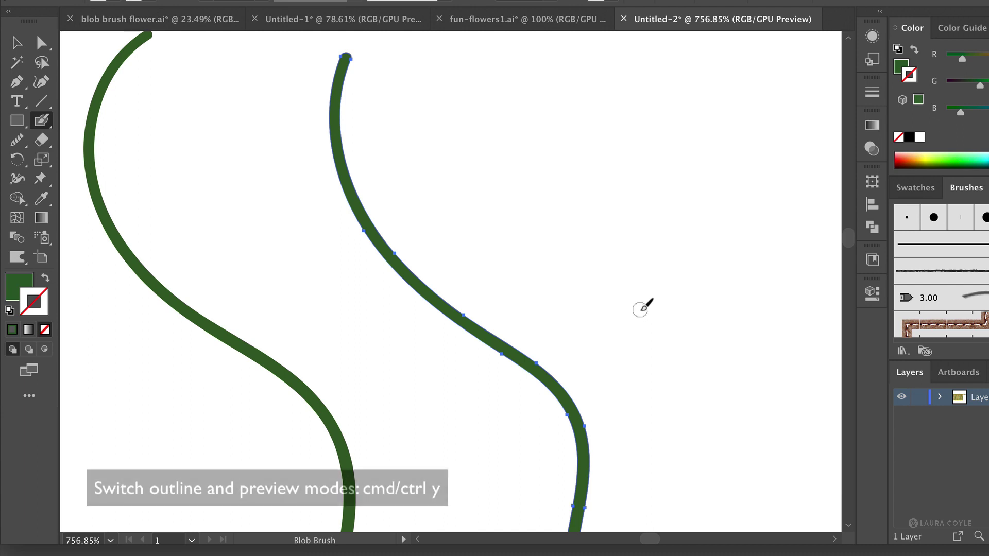
key("ctrl")
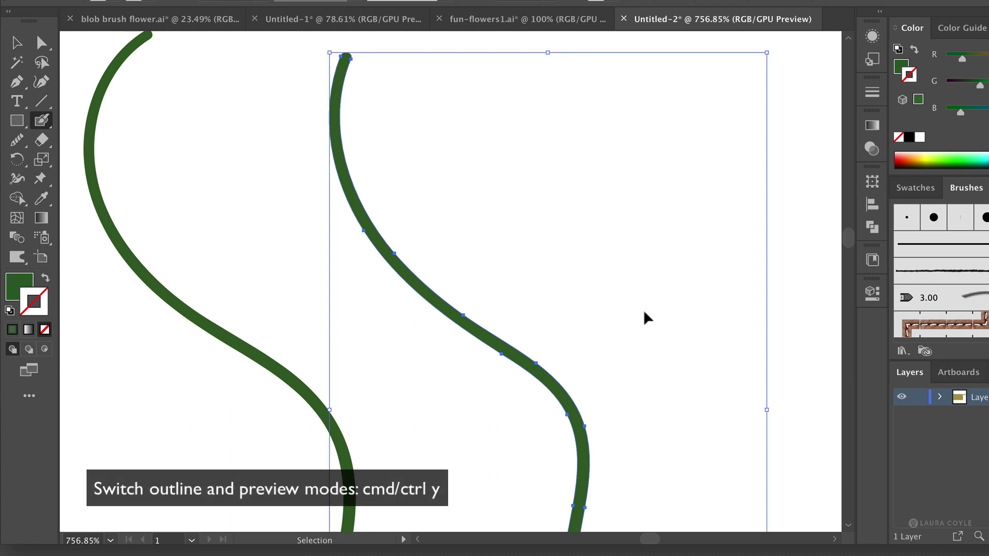
key("ctrl+y")
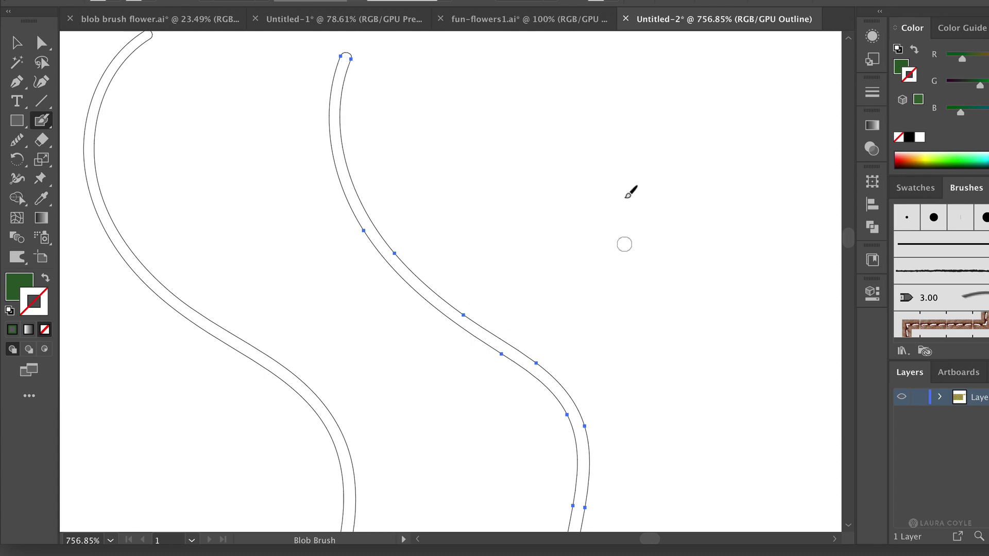
key("ctrl+y")
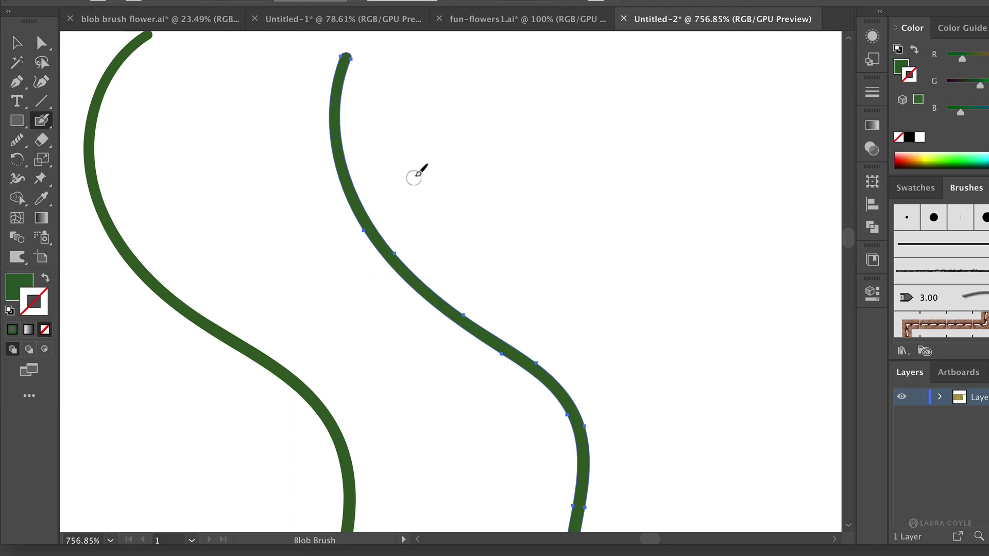
Paint three short curved branches off the right stem and verify the merge in Outline mode.
mouse_move(420, 169)
left_mouse_down()
mouse_move(393, 208)
mouse_move(393, 251)
left_mouse_up()
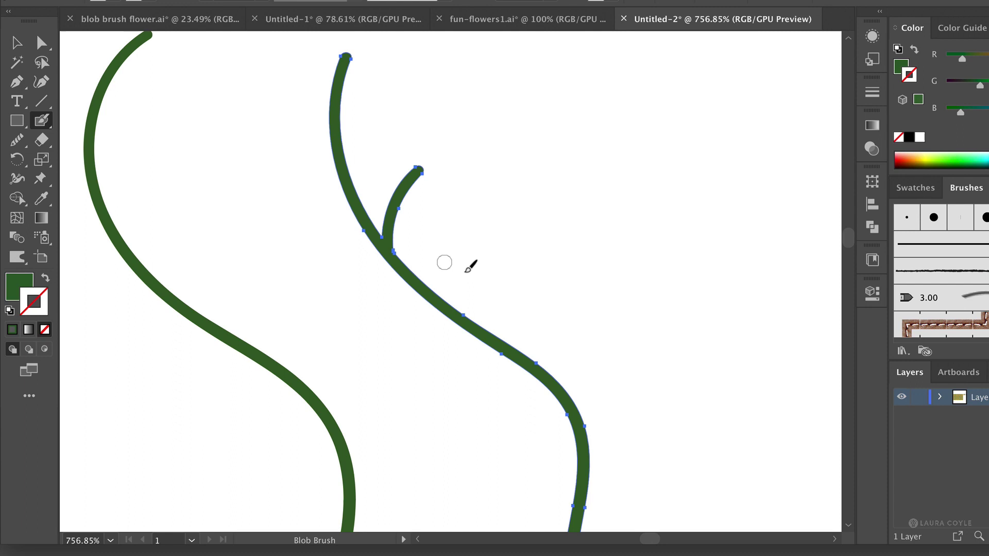
mouse_move(461, 204)
left_mouse_down()
mouse_move(432, 235)
mouse_move(425, 268)
mouse_move(448, 301)
left_mouse_up()
mouse_move(528, 251)
left_mouse_down()
mouse_move(509, 293)
mouse_move(538, 355)
left_mouse_up()
key("ctrl")
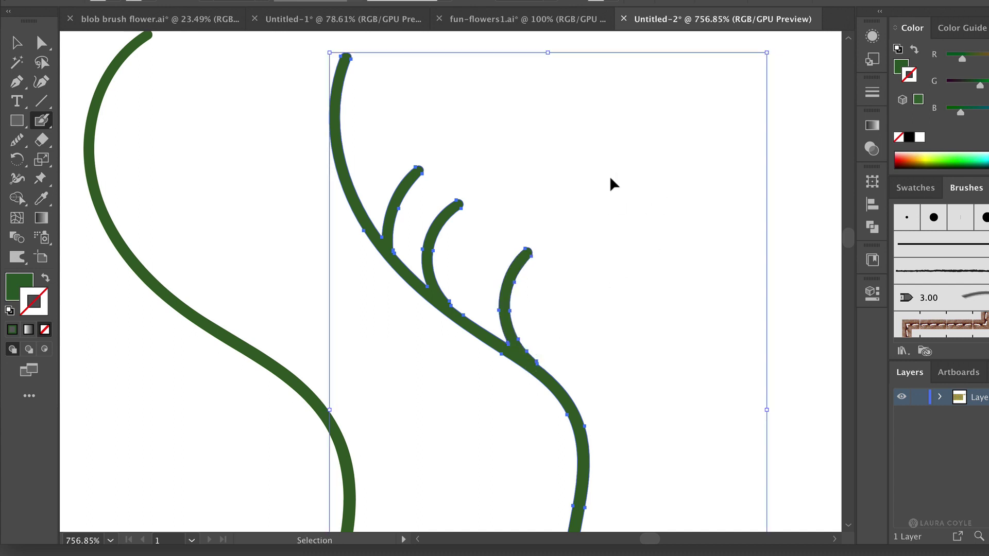
key("ctrl+y")
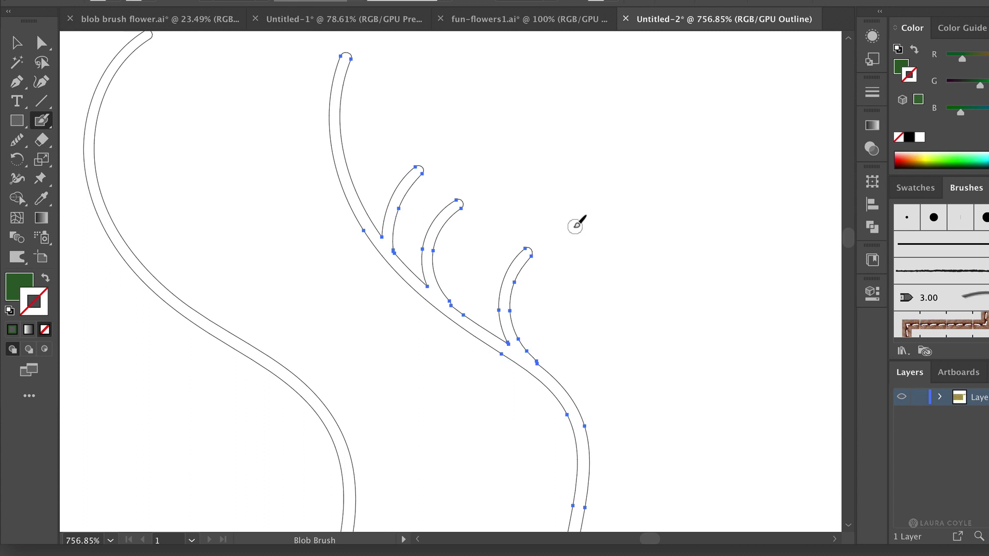
Set Blob Brush options to Keep Selected off and Merge Only with Selection on.
double_click(41, 122)
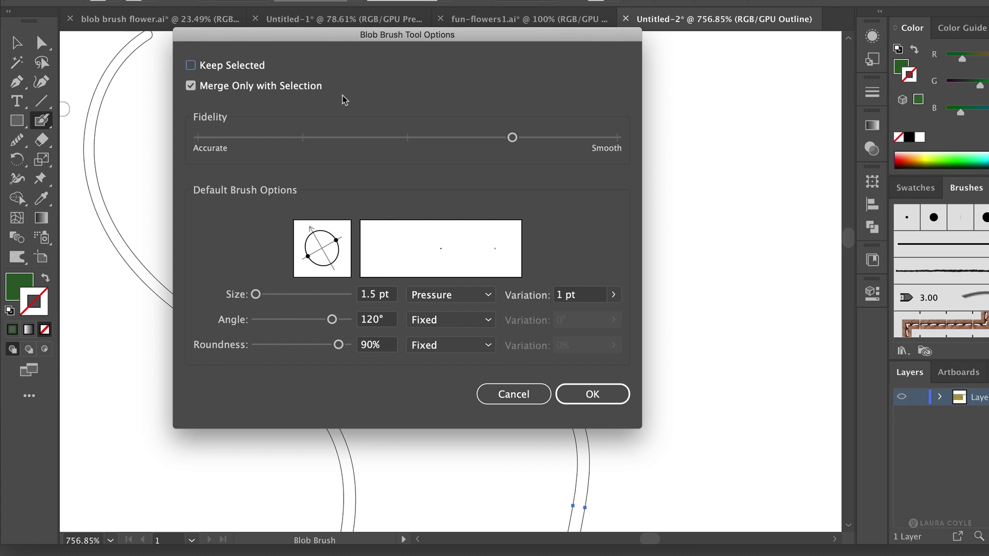
left_click(597, 396)
Paint two test strokes across the stem, then pan to the blank area beside the orange sprig.
mouse_move(605, 316)
left_mouse_down()
mouse_move(565, 389)
mouse_move(490, 462)
left_mouse_up()
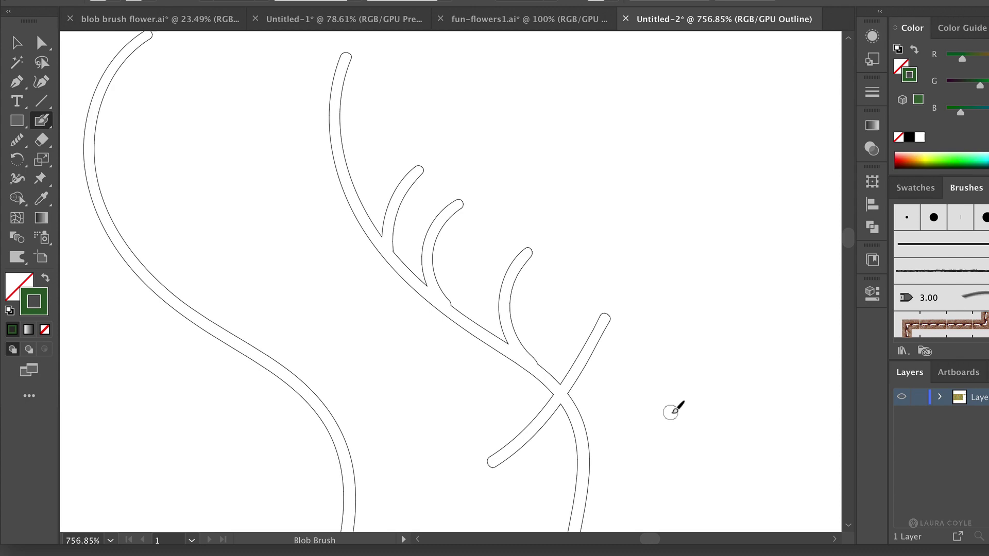
left_click_drag(643, 401, 532, 482)
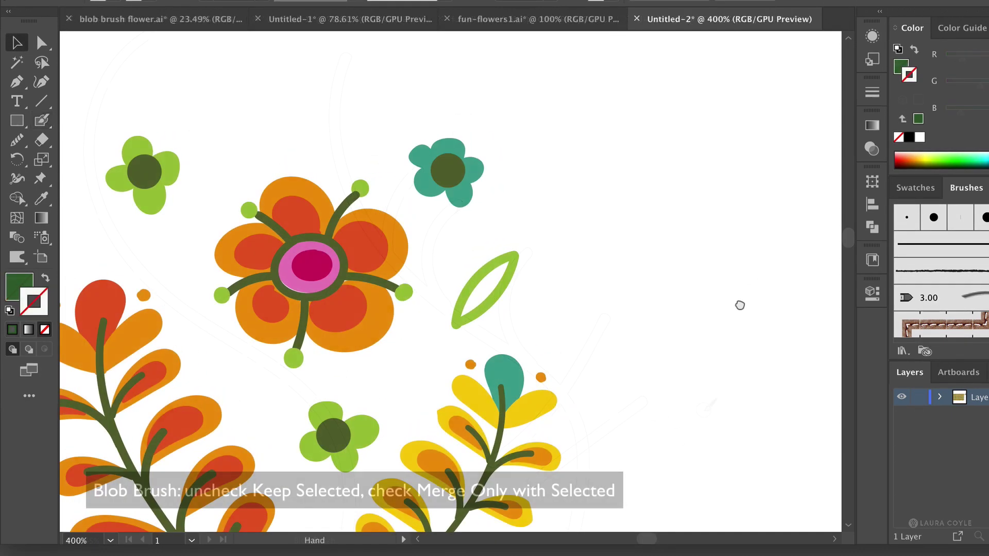
left_click_drag(527, 465, 558, 404)
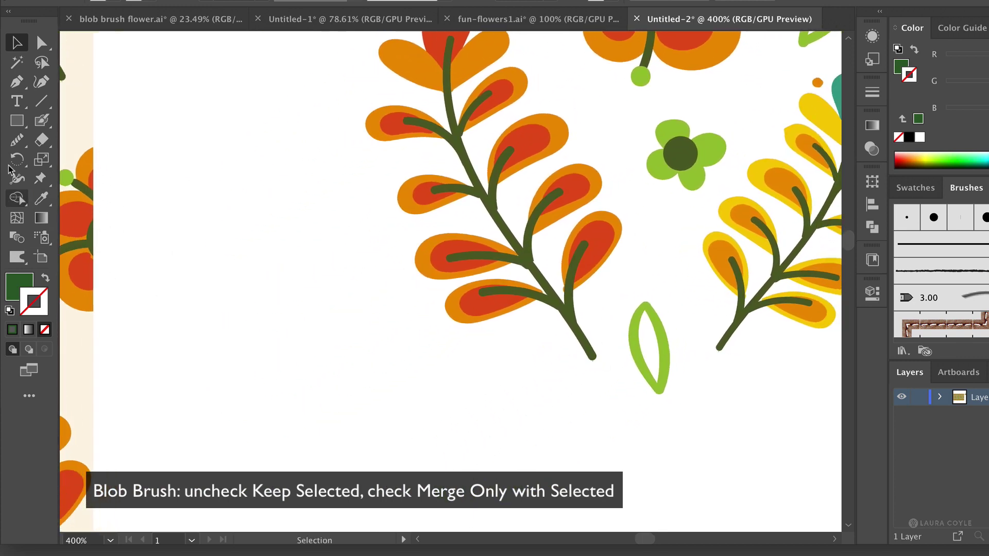
left_click(42, 120)
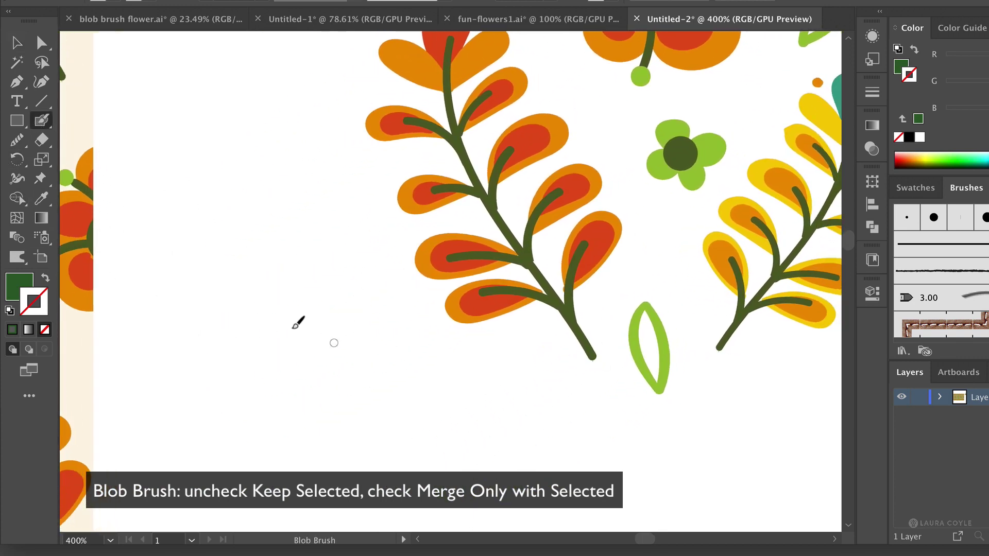
Paint a long curving dark-green stem with four curved branches, then check the last branch.
mouse_move(251, 284)
left_mouse_down()
mouse_move(274, 340)
mouse_move(329, 404)
mouse_move(486, 514)
left_mouse_up()
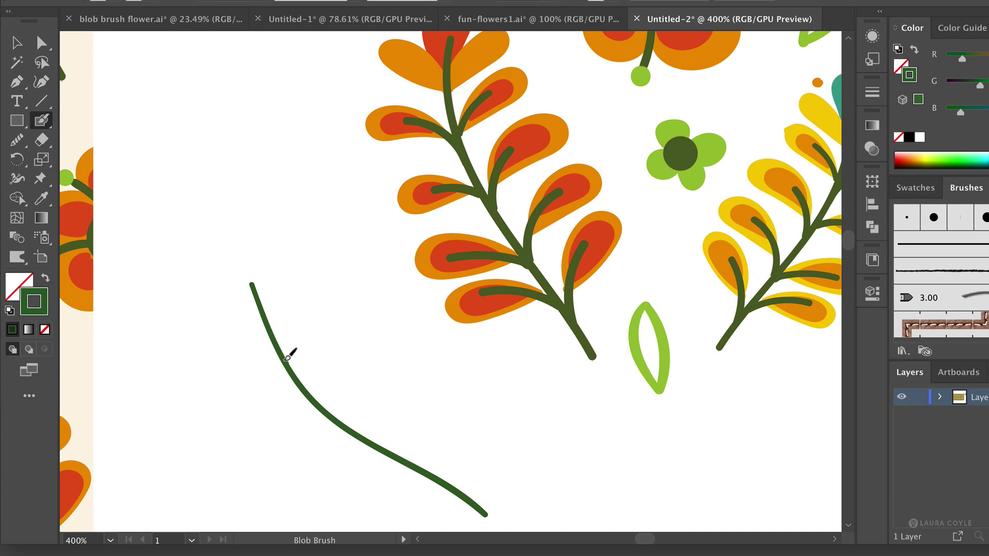
mouse_move(283, 354)
left_mouse_down()
mouse_move(278, 330)
mouse_move(300, 299)
left_mouse_up()
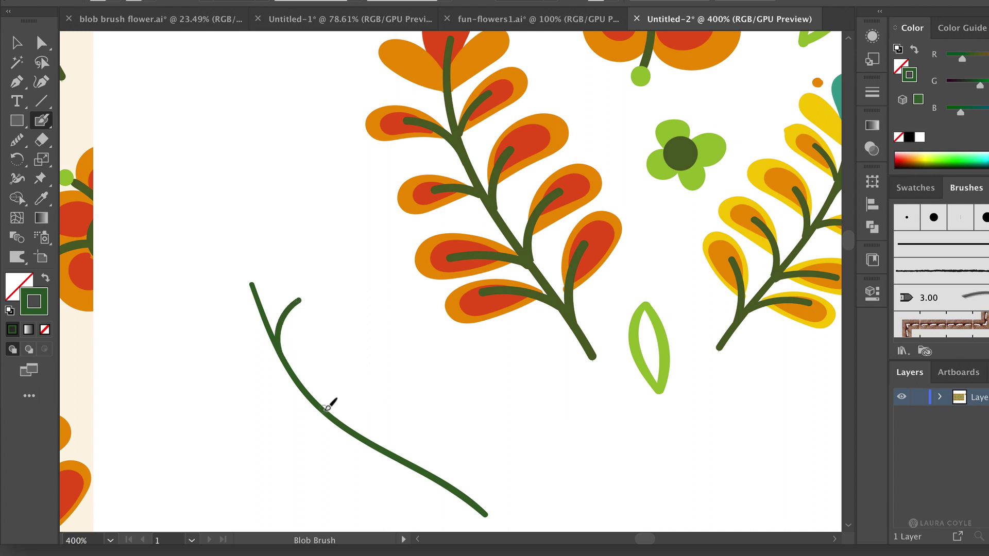
left_click_drag(325, 404, 333, 352)
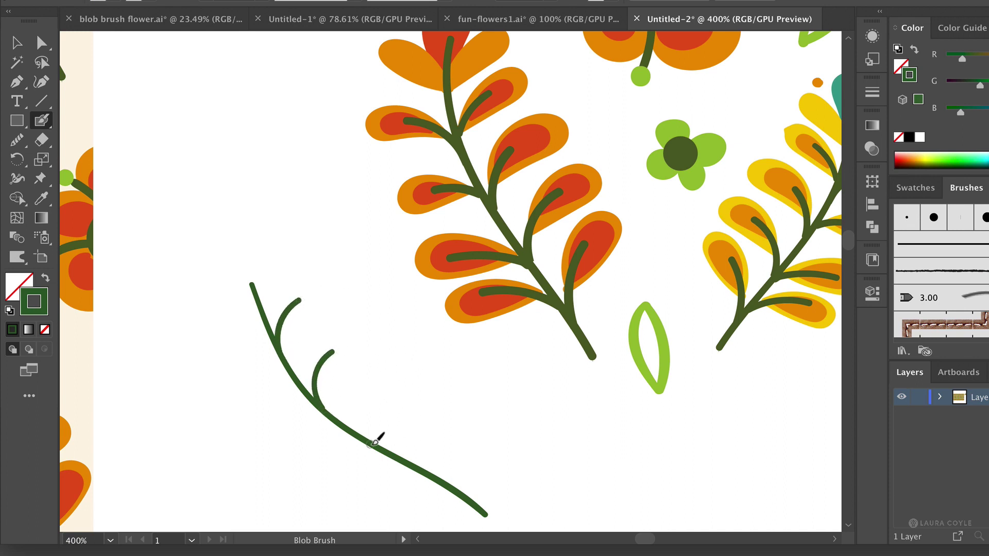
mouse_move(373, 440)
left_mouse_down()
mouse_move(360, 403)
mouse_move(385, 383)
left_mouse_up()
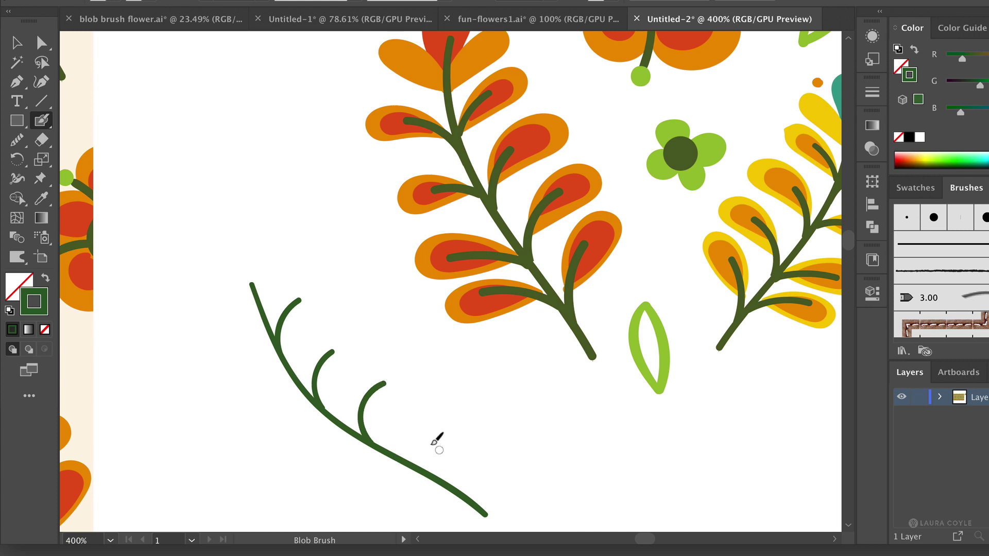
mouse_move(410, 457)
left_mouse_down()
mouse_move(401, 420)
mouse_move(413, 401)
left_mouse_up()
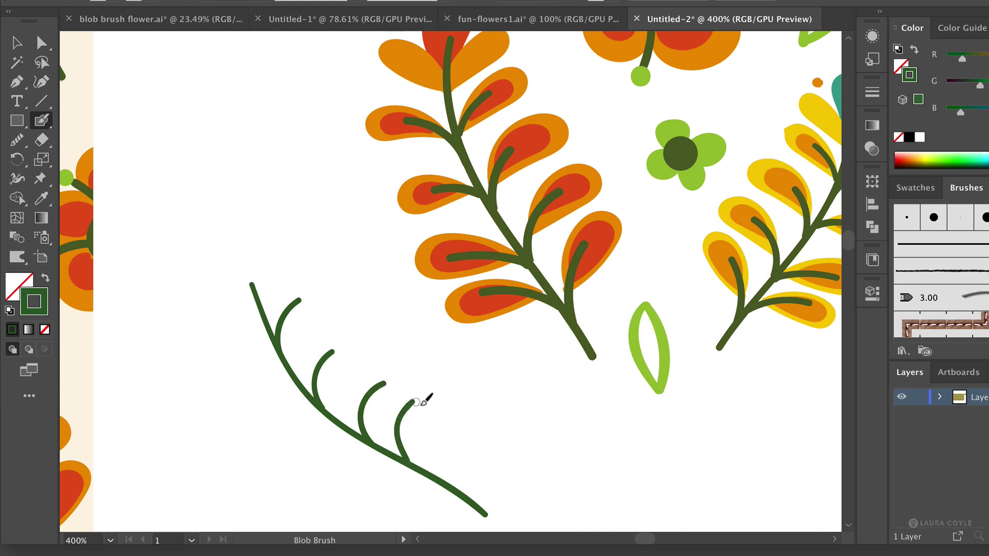
key("v")
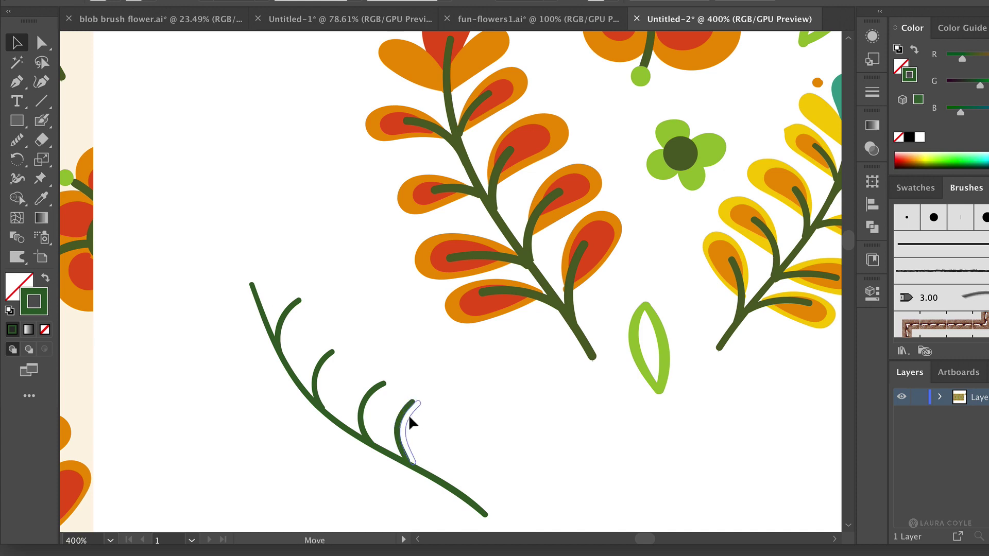
left_click(420, 424)
left_click(557, 419)
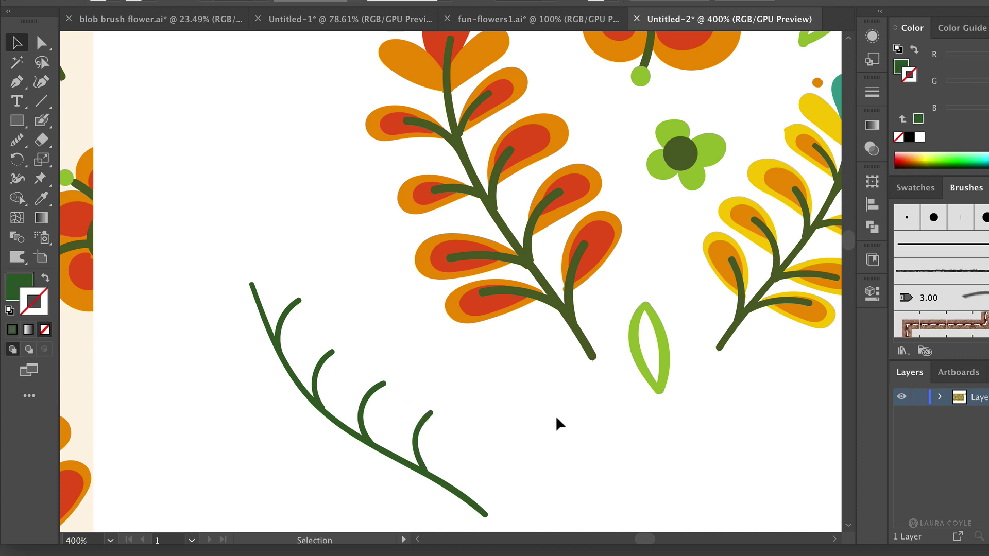
Zoom in on the left stem, touch up a branch, and bring the fill colour forward.
scroll(309, 335, "up", 5)
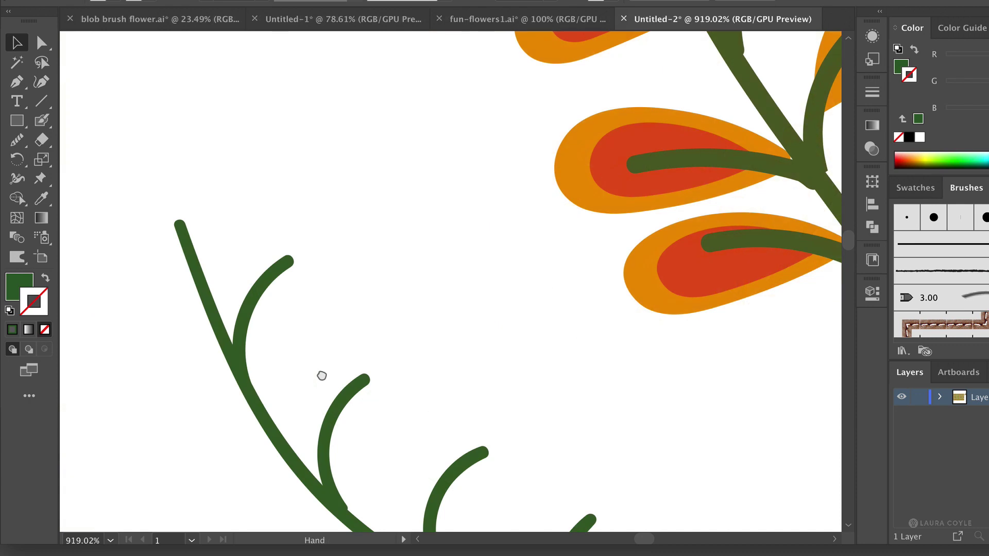
left_click_drag(321, 375, 319, 378)
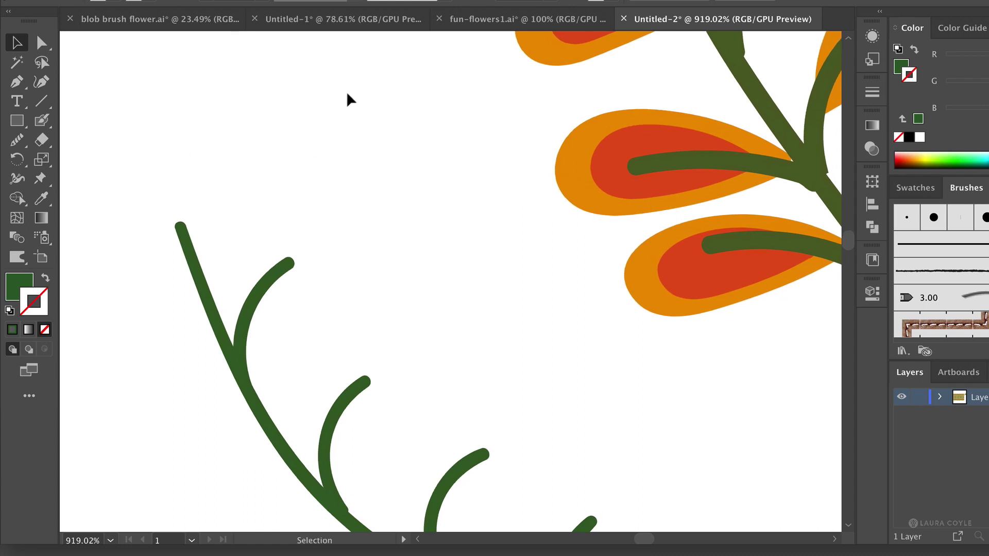
left_click(899, 68)
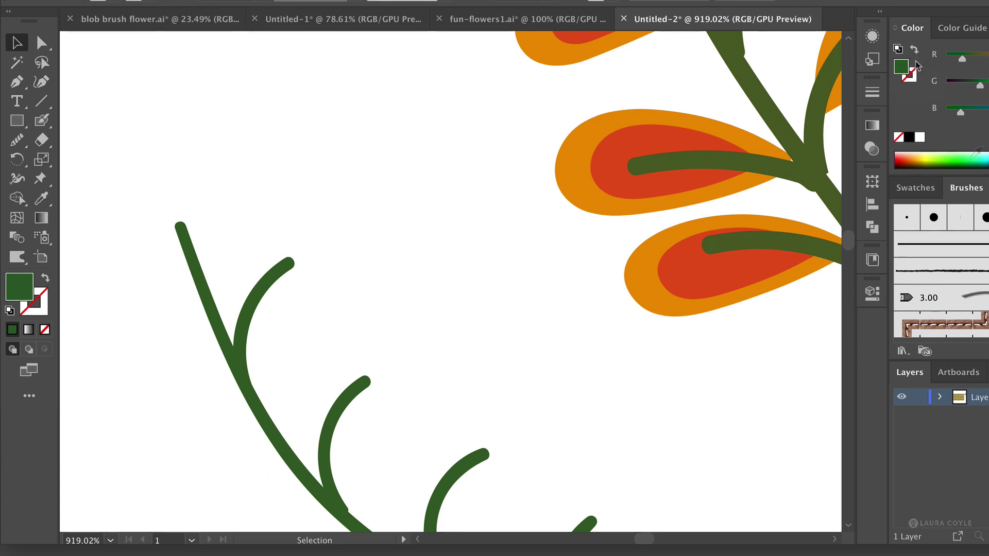
Choose the orange swatch for the Blob Brush and undo a stray orange arc stroke.
left_click(917, 187)
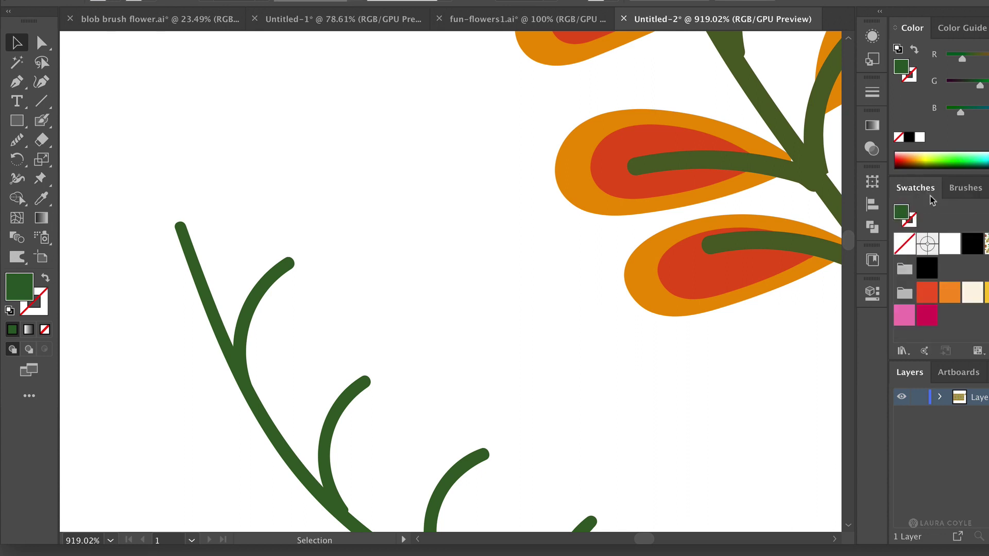
left_click(950, 303)
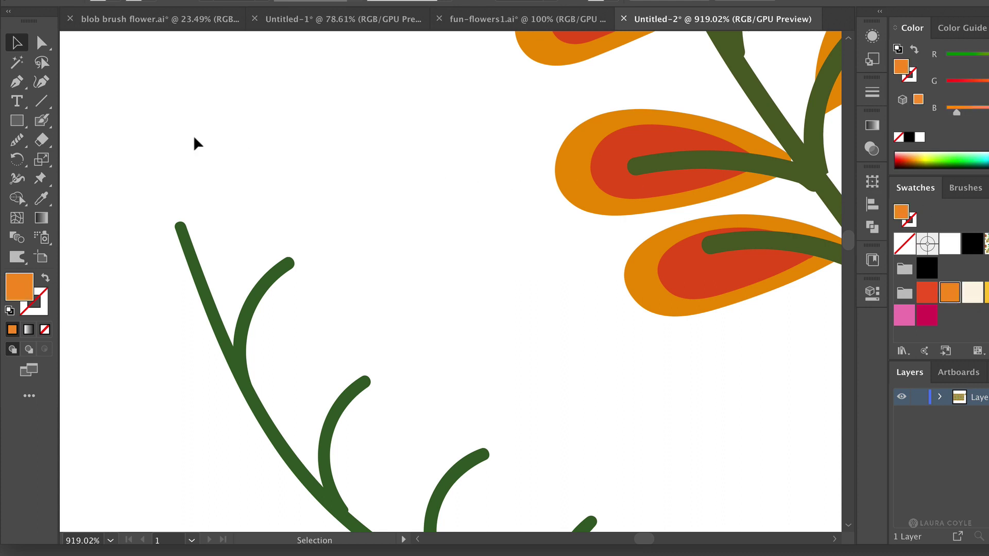
left_click(46, 119)
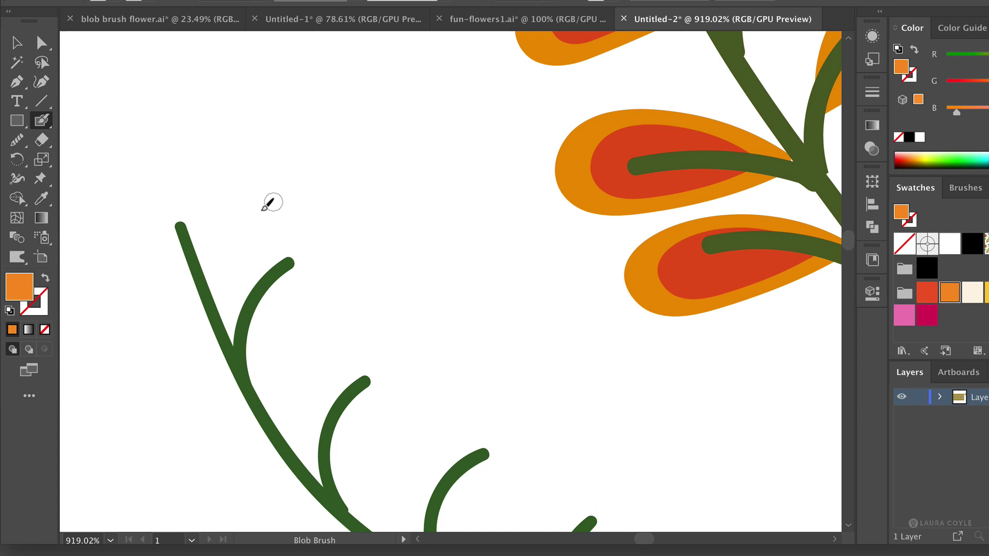
left_click_drag(260, 219, 301, 169)
mouse_move(343, 144)
left_mouse_down()
mouse_move(421, 171)
mouse_move(363, 225)
left_mouse_up()
key("shift+x")
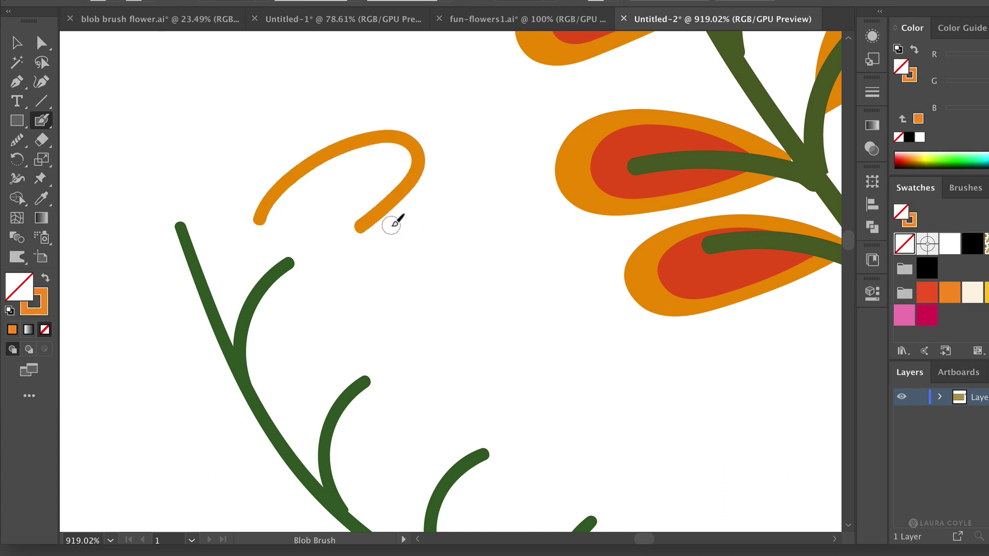
key("ctrl+z")
key("ctrl+z")
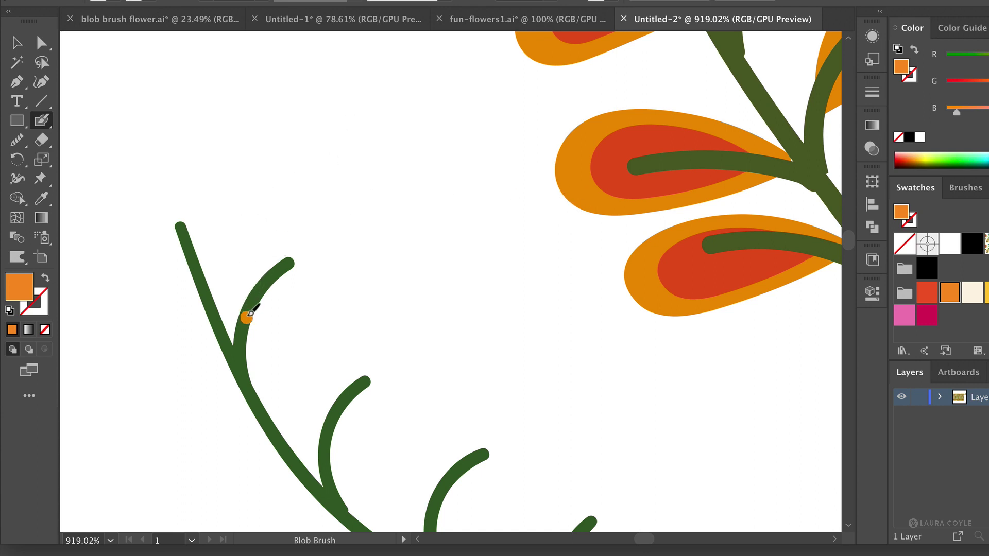
Paint a teardrop-shaped orange leaf outline at the top branch and move it up off the stem.
mouse_move(251, 313)
left_mouse_down()
mouse_move(268, 259)
mouse_move(296, 222)
mouse_move(346, 198)
mouse_move(411, 193)
mouse_move(431, 219)
mouse_move(401, 254)
mouse_move(251, 315)
left_mouse_up()
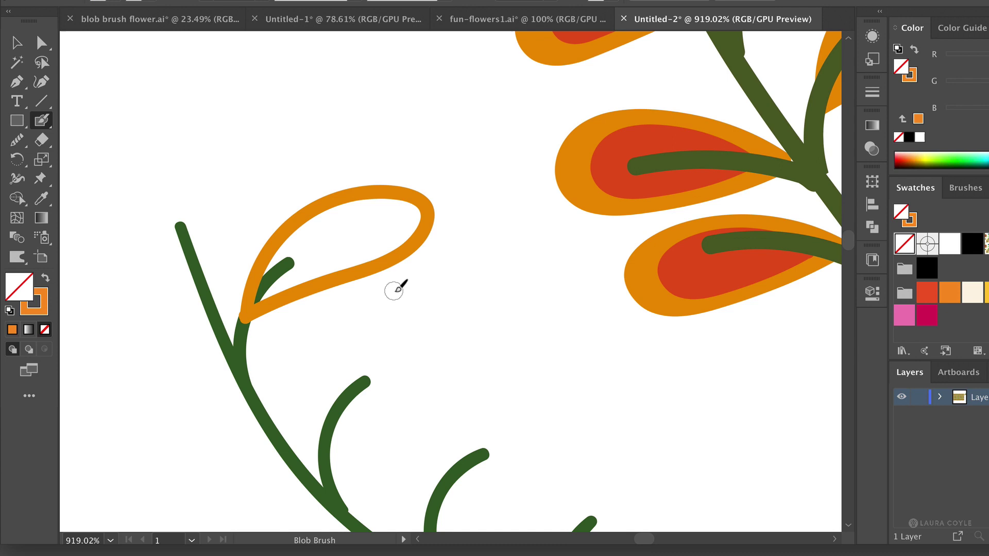
key("v")
left_click_drag(358, 271, 356, 203)
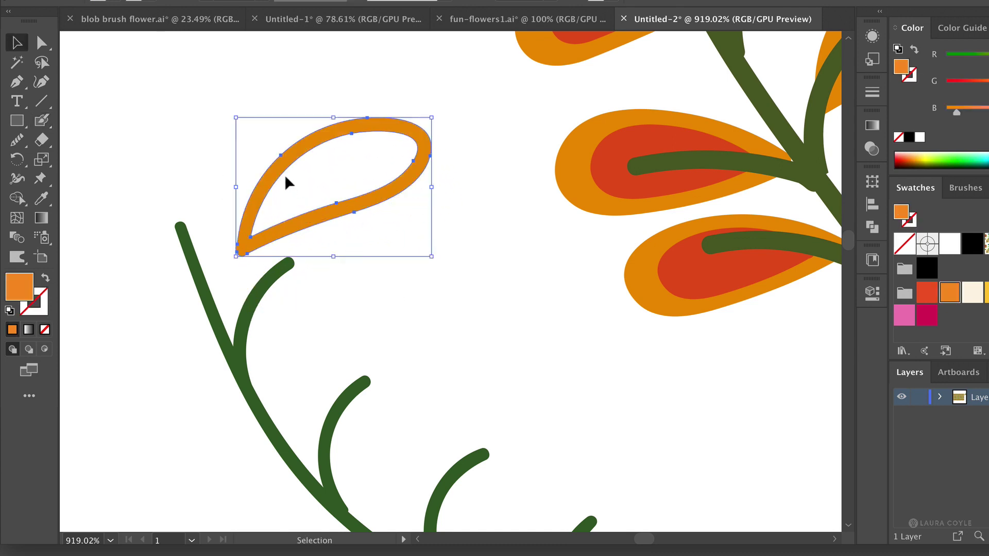
Delete the orange leaf's inner hole path so the leaf becomes solid.
key("a")
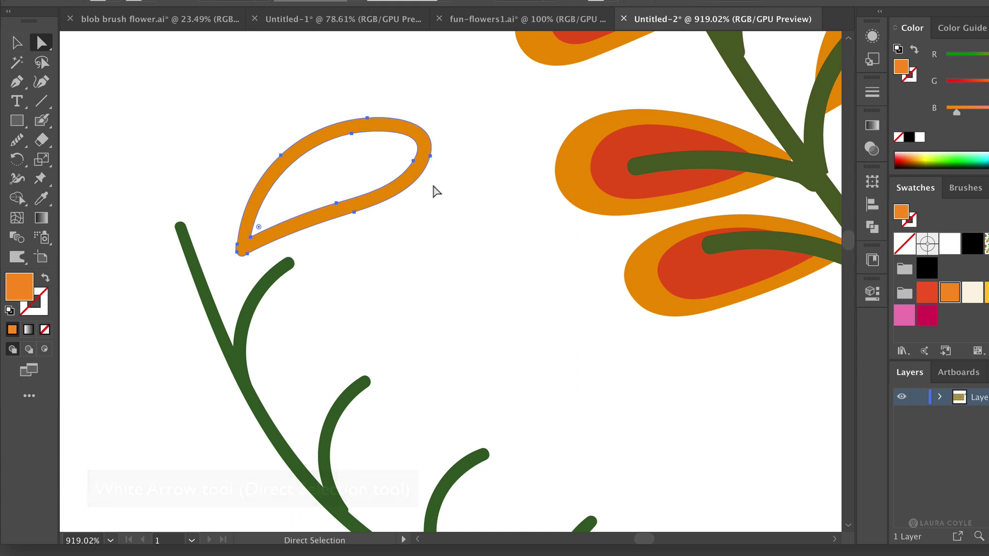
left_click(437, 196)
left_click(403, 181)
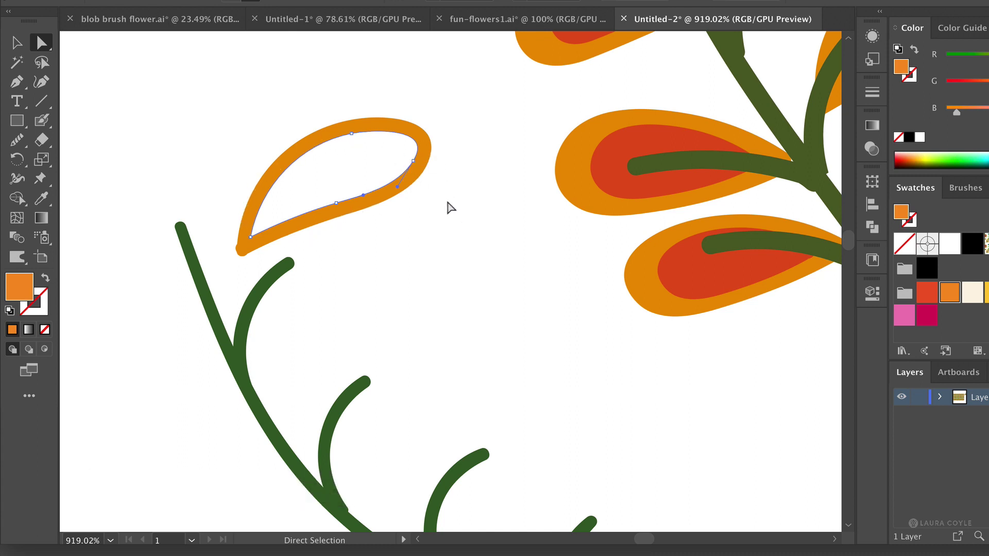
key("Delete")
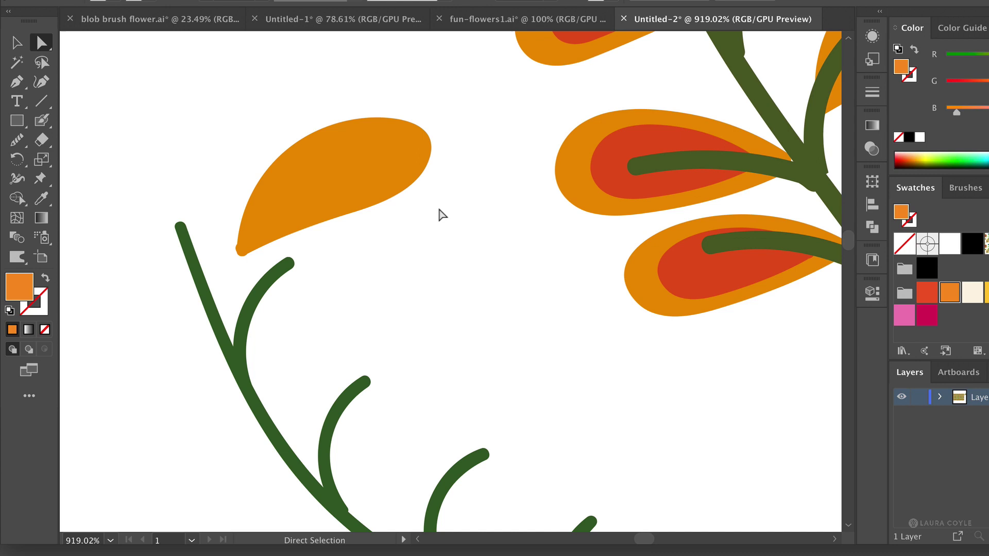
Move the solid orange leaf down so its base meets the green stem.
key("v")
left_click(344, 190)
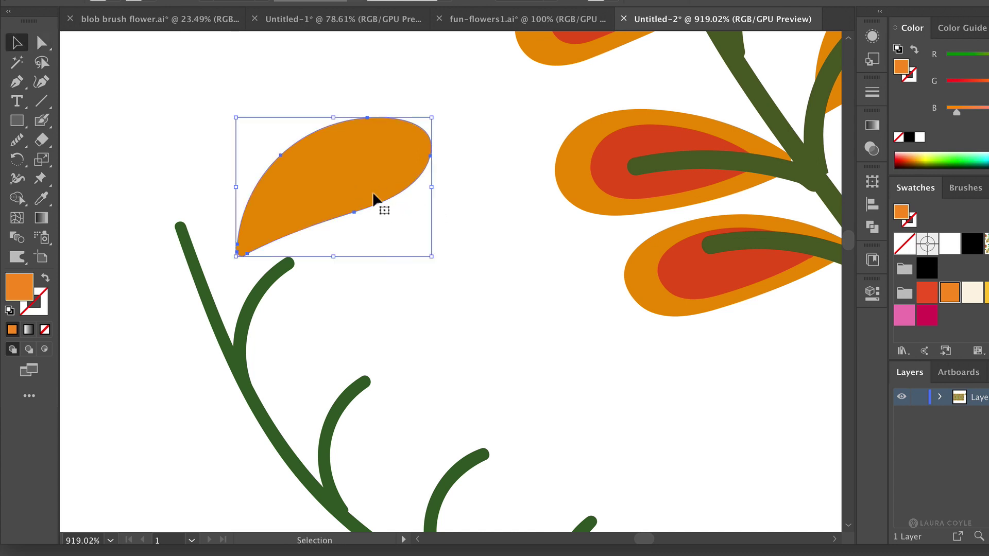
left_click_drag(347, 179, 344, 253)
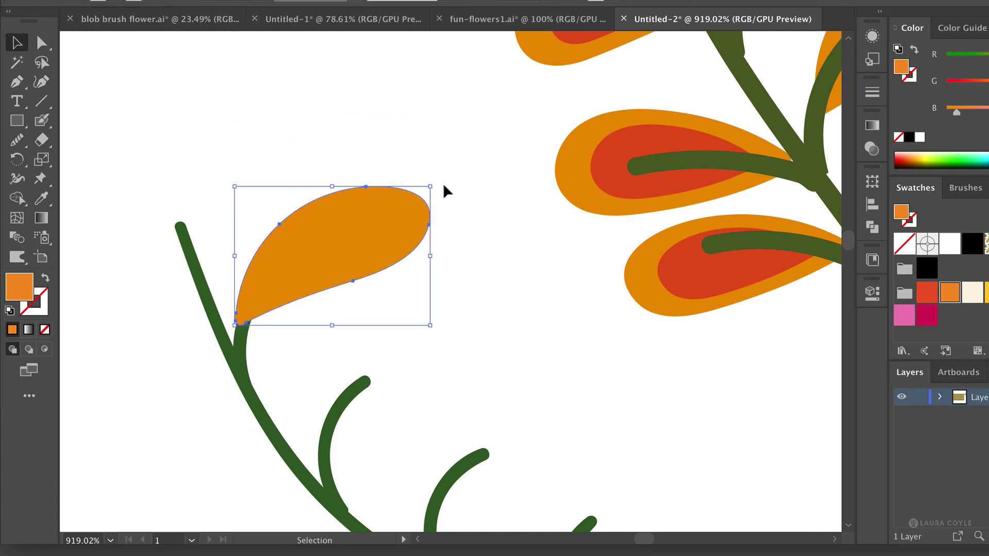
Rotate the orange leaf slightly counter-clockwise and send it behind the green stem.
left_click_drag(436, 181, 426, 172)
left_click_drag(364, 231, 354, 225)
key("ctrl+shift+bracketleft")
key("ctrl+shift+bracketleft")
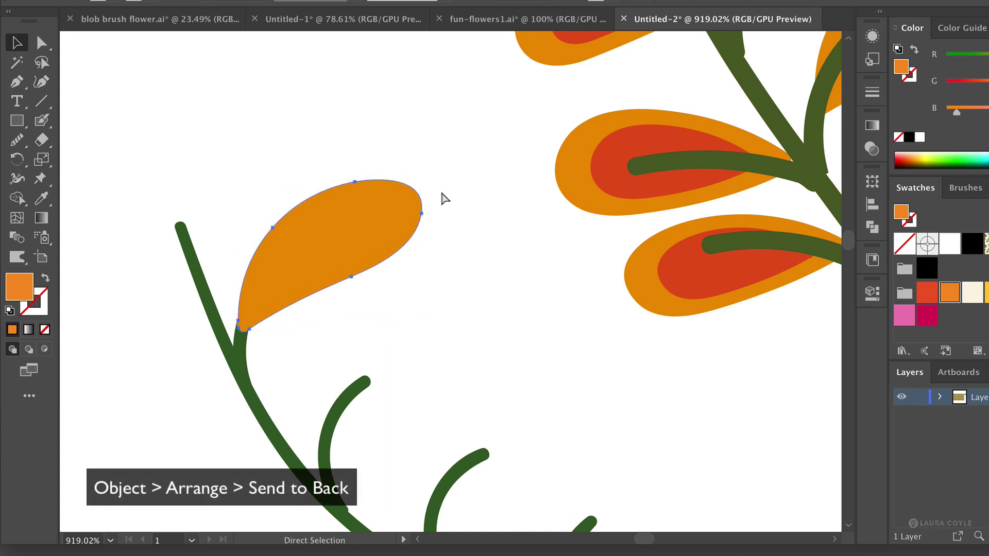
Reselect the orange leaf and copy it.
left_click(561, 287)
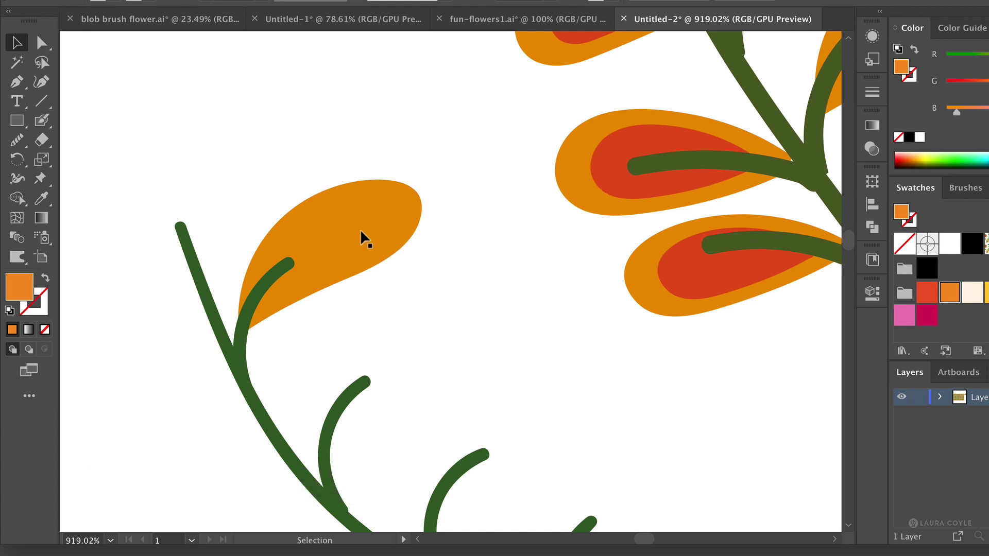
left_click(377, 232)
key("ctrl+c")
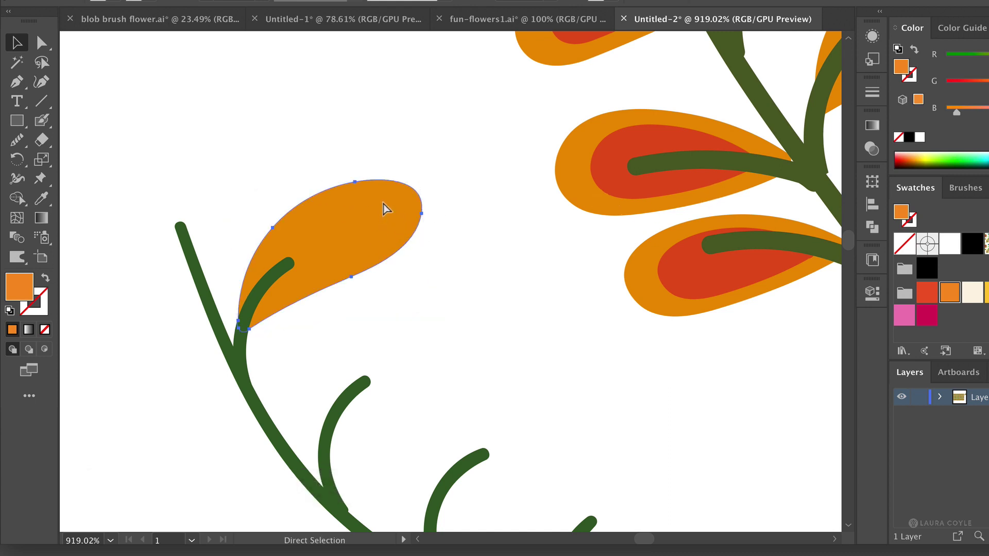
Paste a copy in front of the orange leaf, shrink it, recolor it red from a petal, and resize it inside.
key("ctrl+f")
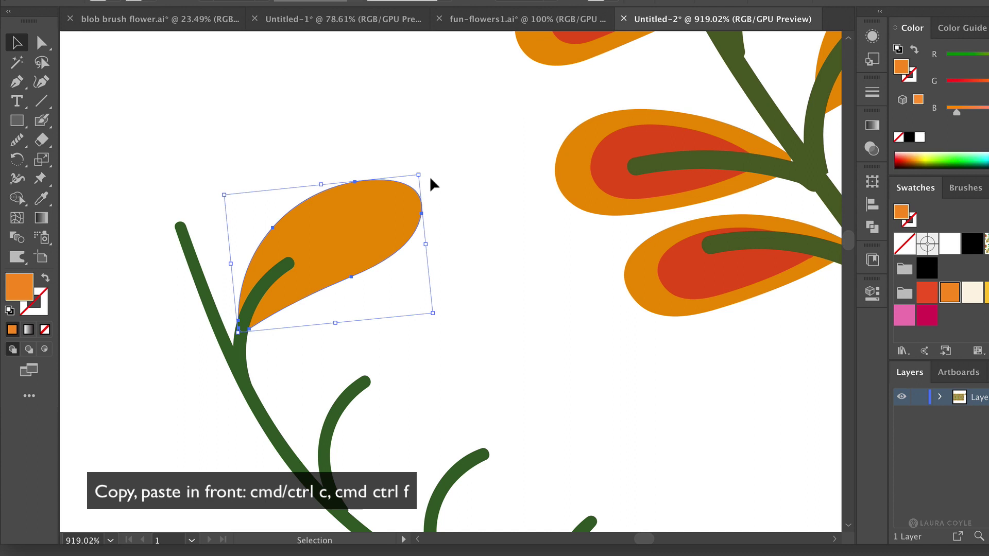
left_click_drag(418, 174, 366, 223)
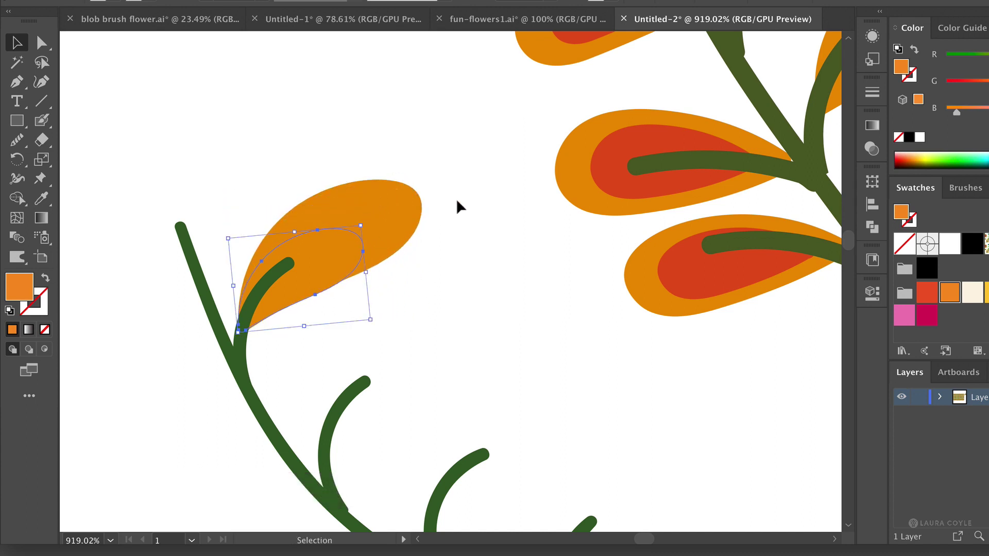
key("i")
left_click(622, 145)
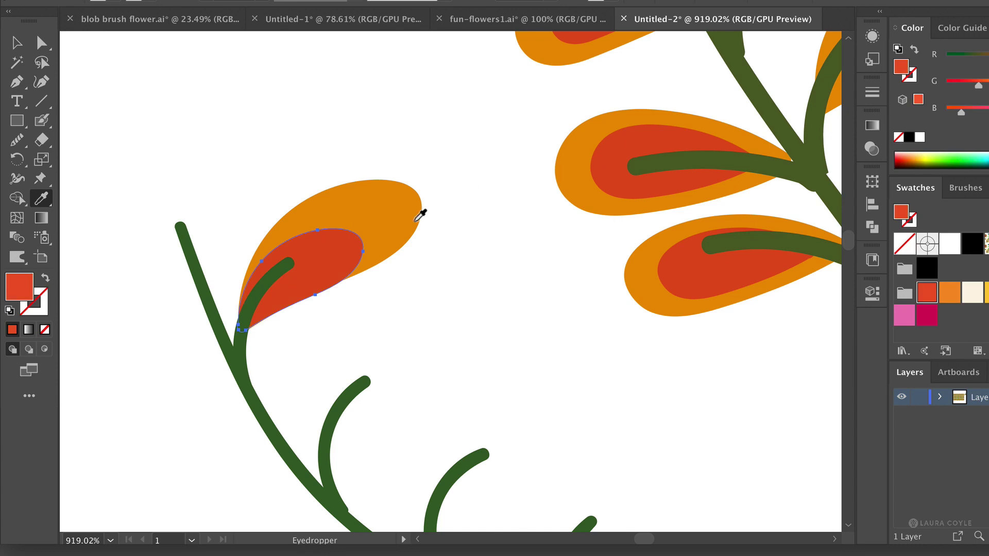
key("v")
left_click_drag(364, 227, 382, 202)
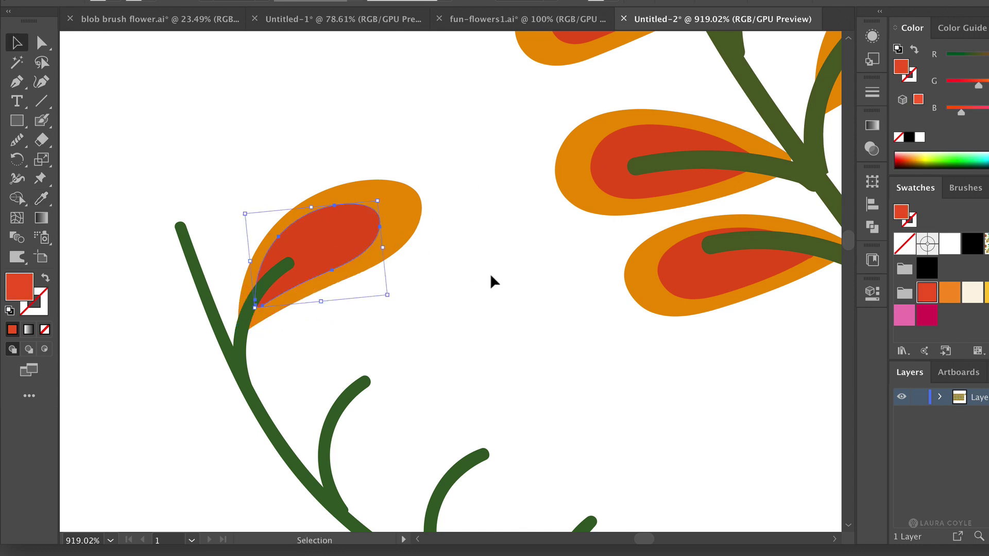
left_click(566, 362)
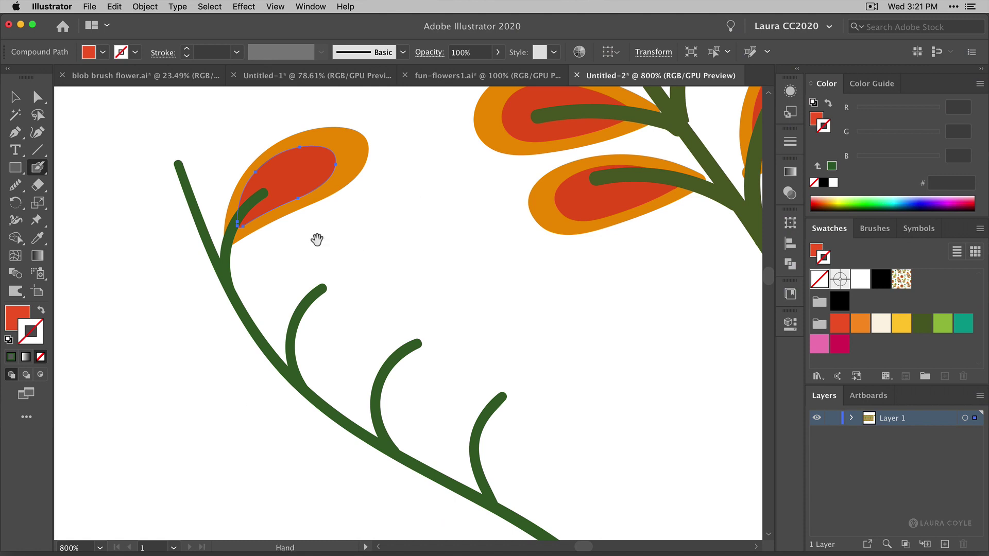
Paint a red blob-brush loop at the top tip of the stem.
left_click_drag(283, 221, 335, 282)
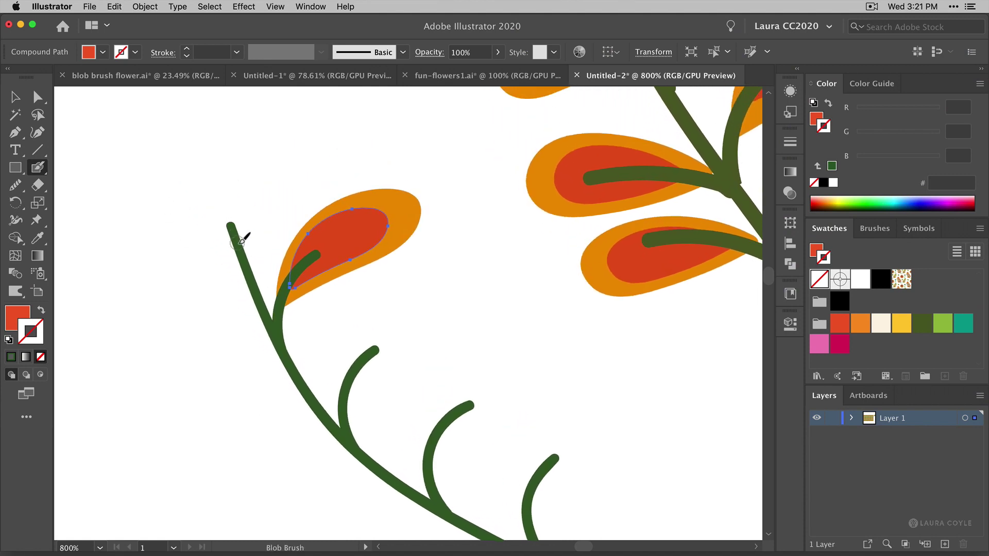
mouse_move(240, 241)
left_mouse_down()
mouse_move(173, 205)
mouse_move(155, 173)
mouse_move(184, 146)
mouse_move(234, 153)
mouse_move(260, 192)
mouse_move(248, 232)
left_mouse_up()
key("super+shift+a")
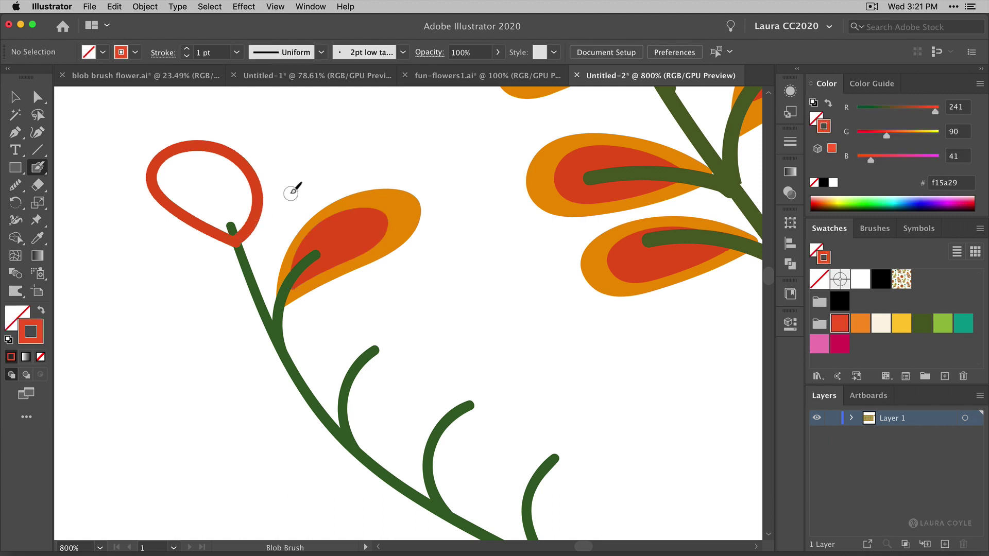
Delete the red loop's inner path to make a solid petal and send it behind the green stem.
key("a")
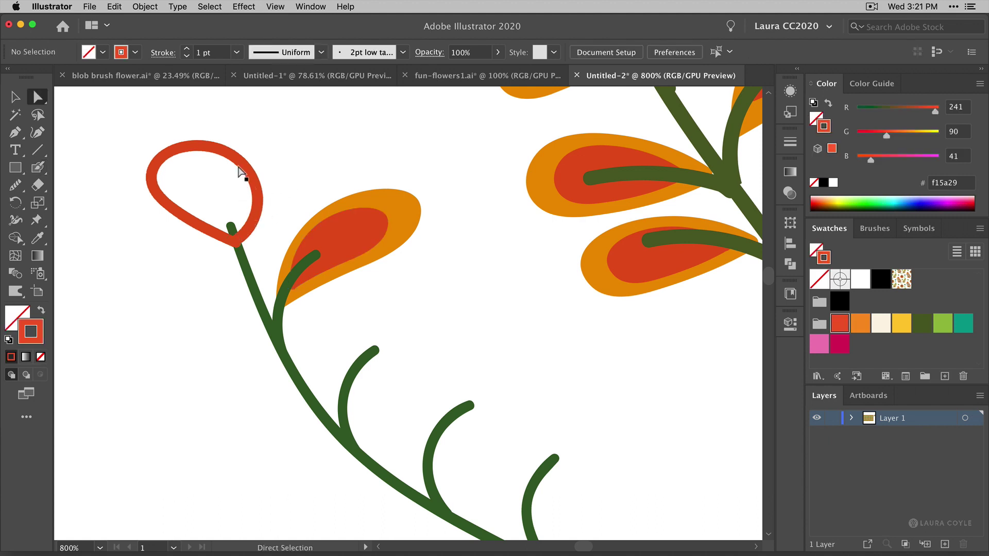
left_click(240, 170)
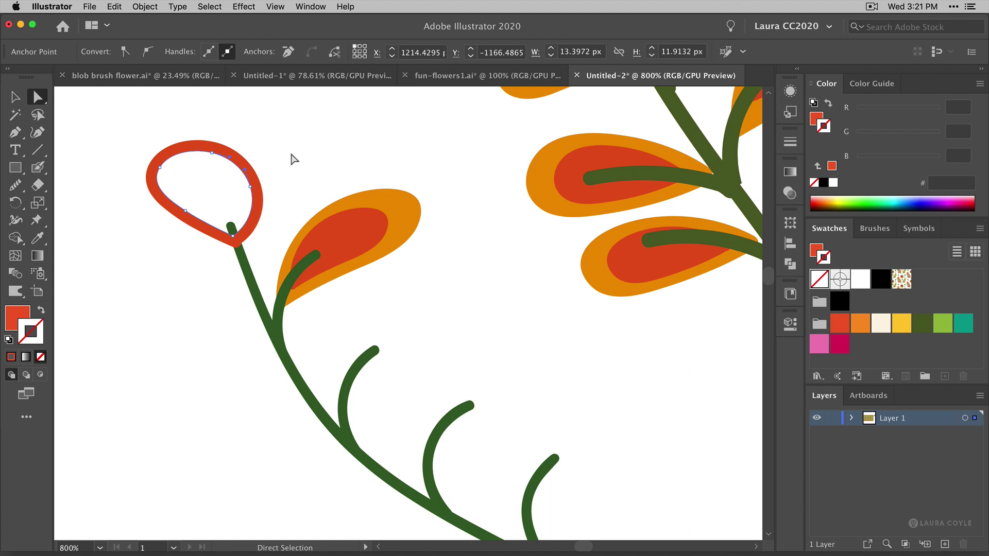
key("Delete")
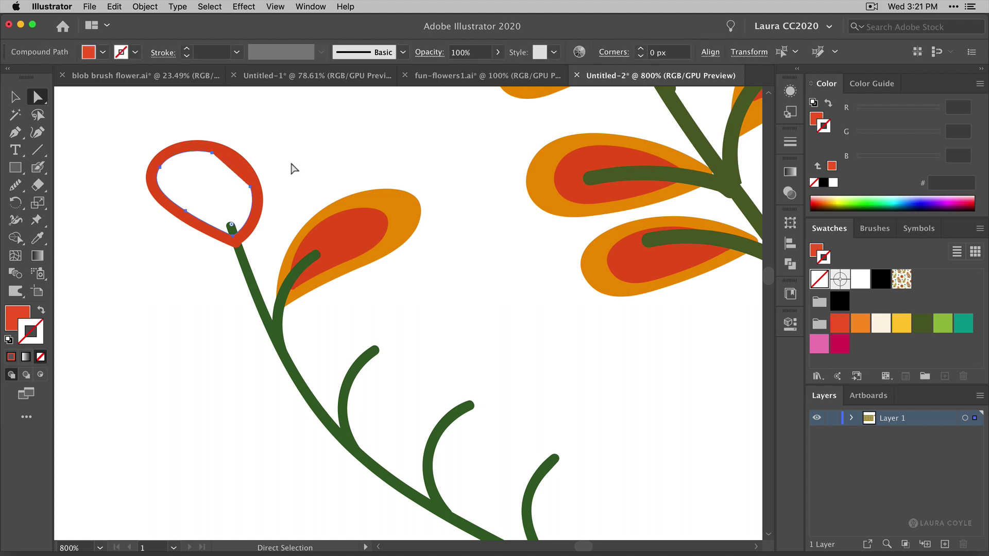
key("Delete")
key("v")
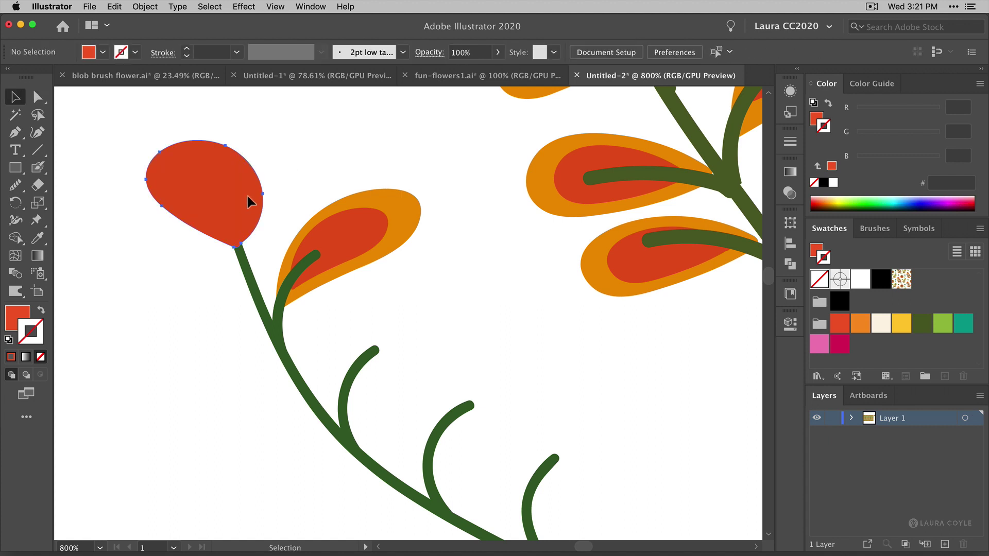
left_click(250, 199)
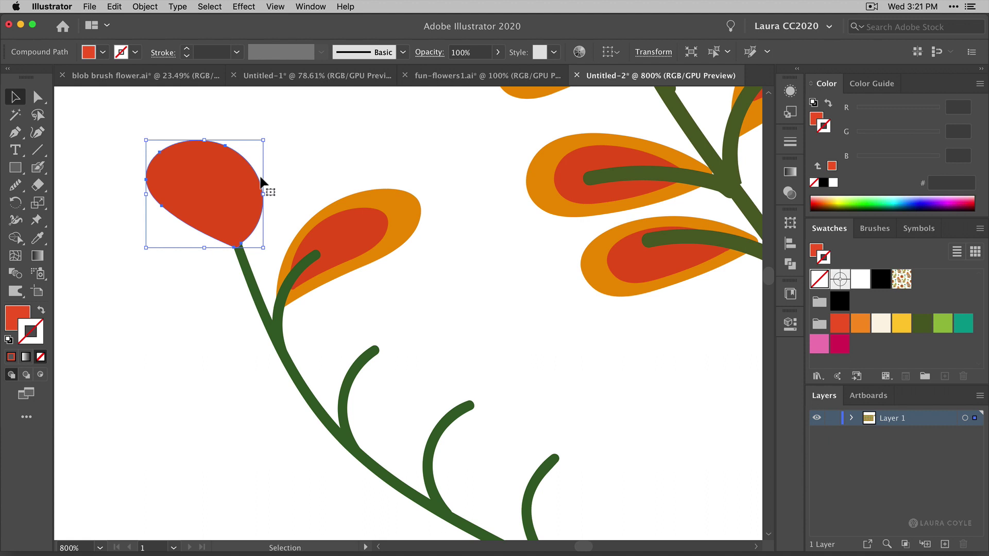
key("super+shift+bracketleft")
Sample the leaf's orange and paint an orange leaf loop off the middle branch, replacing a stray loop.
left_click(410, 212)
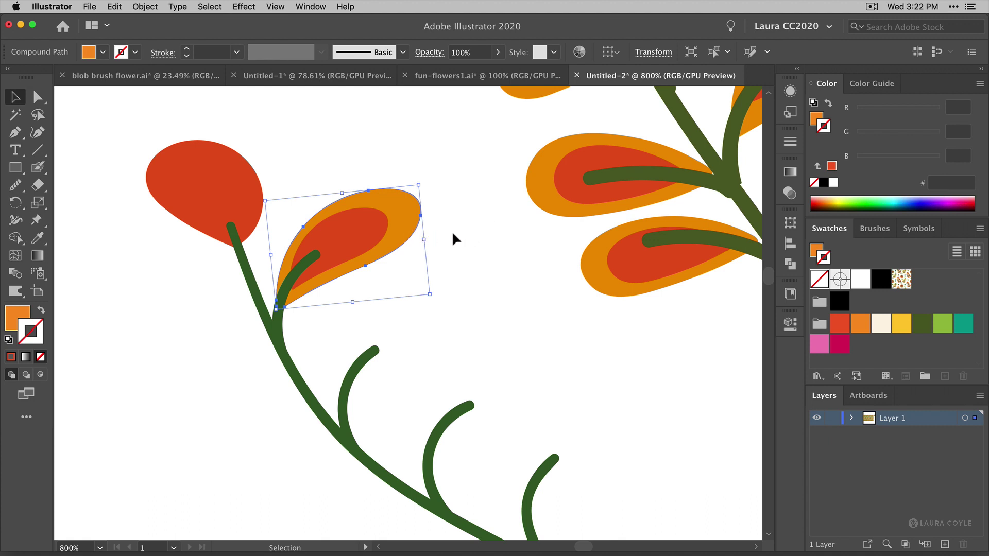
key("shift+b")
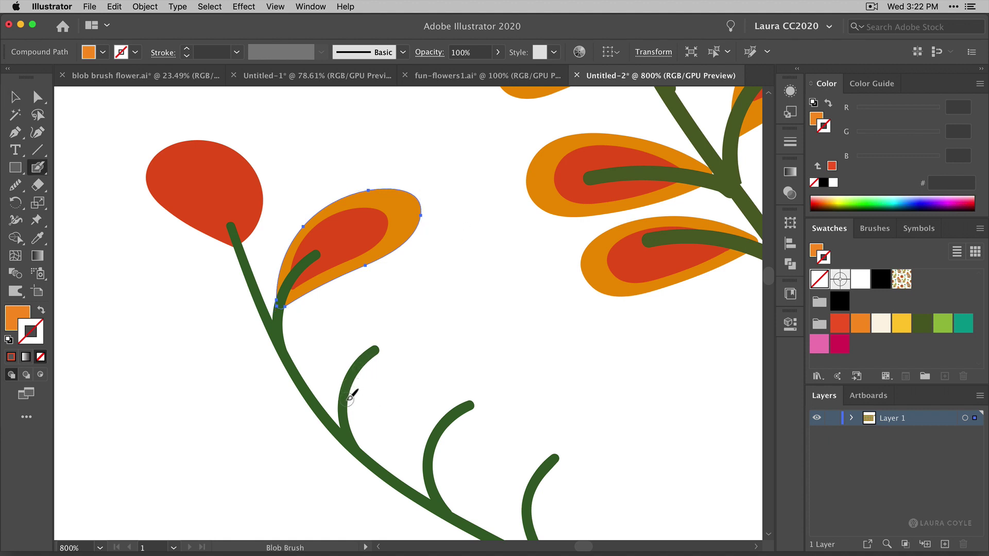
mouse_move(343, 398)
left_mouse_down()
mouse_move(328, 357)
mouse_move(341, 314)
mouse_move(378, 285)
mouse_move(431, 265)
mouse_move(465, 267)
mouse_move(474, 291)
mouse_move(344, 398)
left_mouse_up()
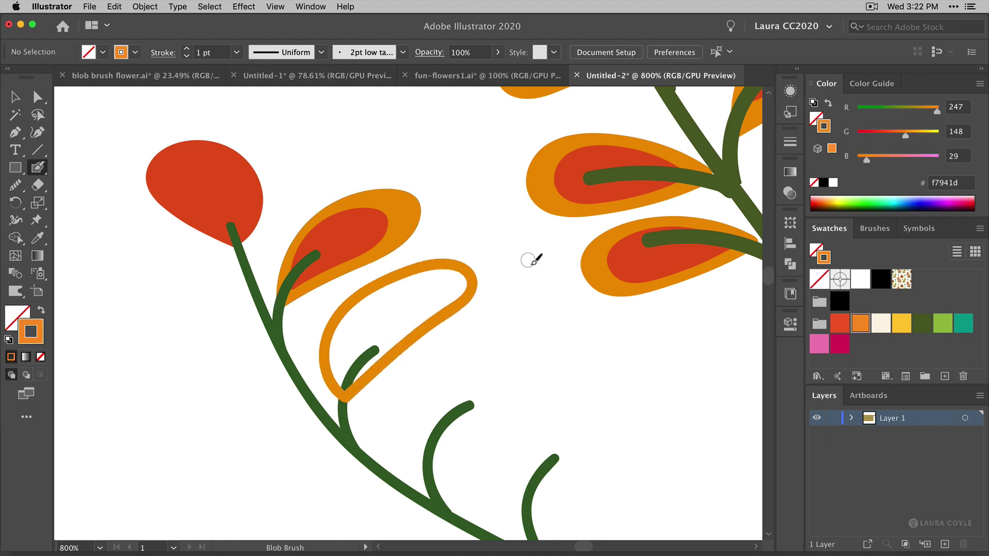
key("super")
left_click(473, 301, "super")
key("Delete")
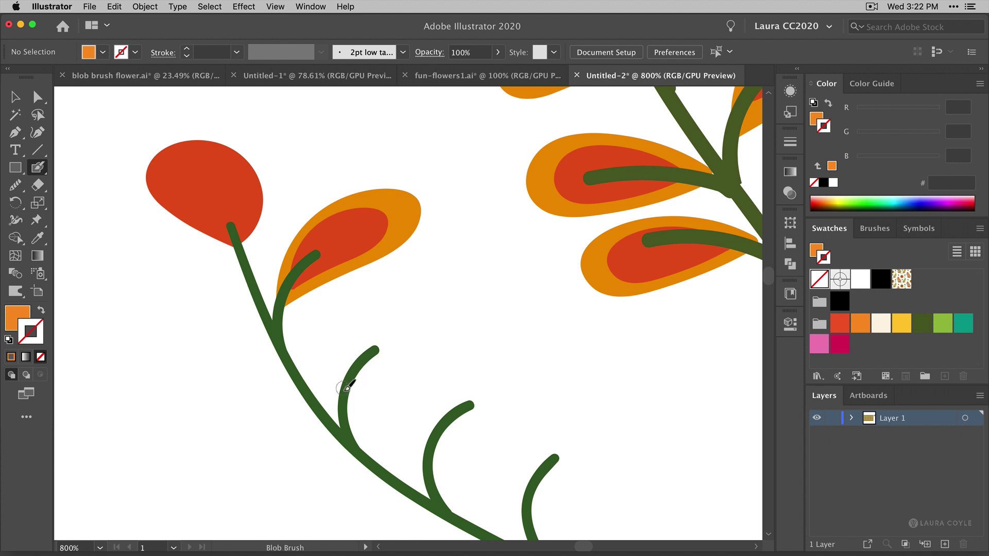
mouse_move(346, 390)
left_mouse_down()
mouse_move(346, 351)
mouse_move(388, 288)
mouse_move(422, 262)
mouse_move(463, 266)
mouse_move(462, 296)
mouse_move(342, 395)
left_mouse_up()
Make the orange leaf solid, rotate it upward on the branch, and send it behind the stem.
key("a")
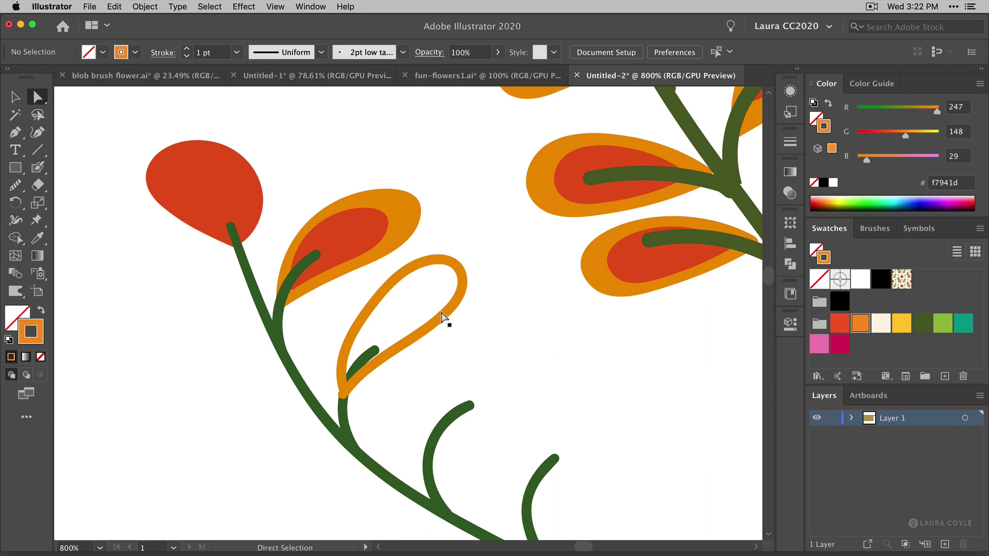
left_click(442, 315)
key("Delete")
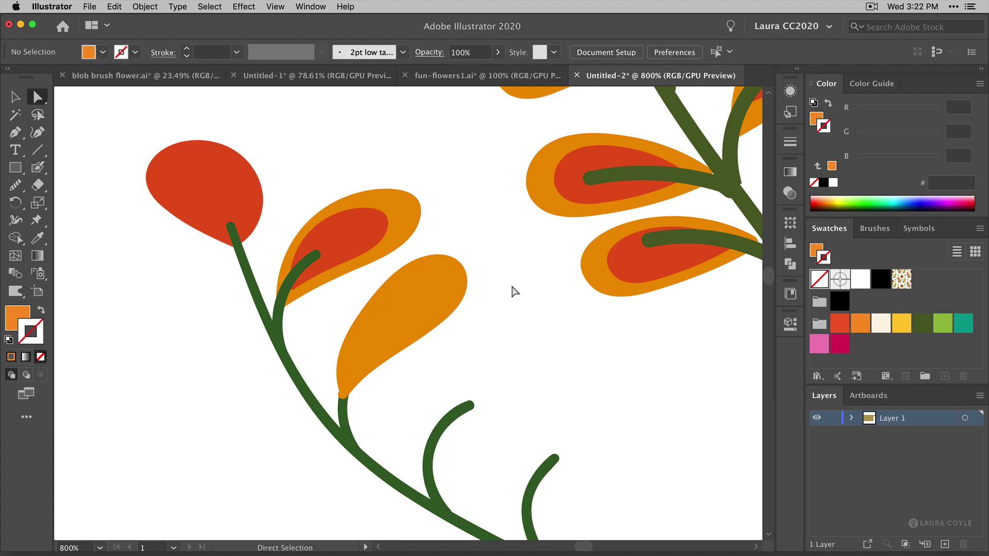
key("v")
left_click(445, 309)
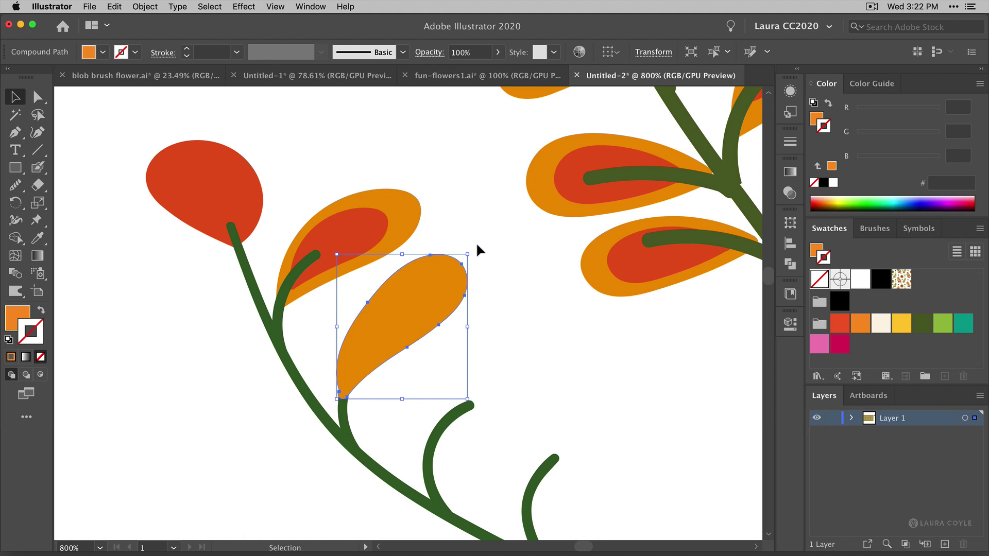
left_click_drag(473, 248, 457, 308)
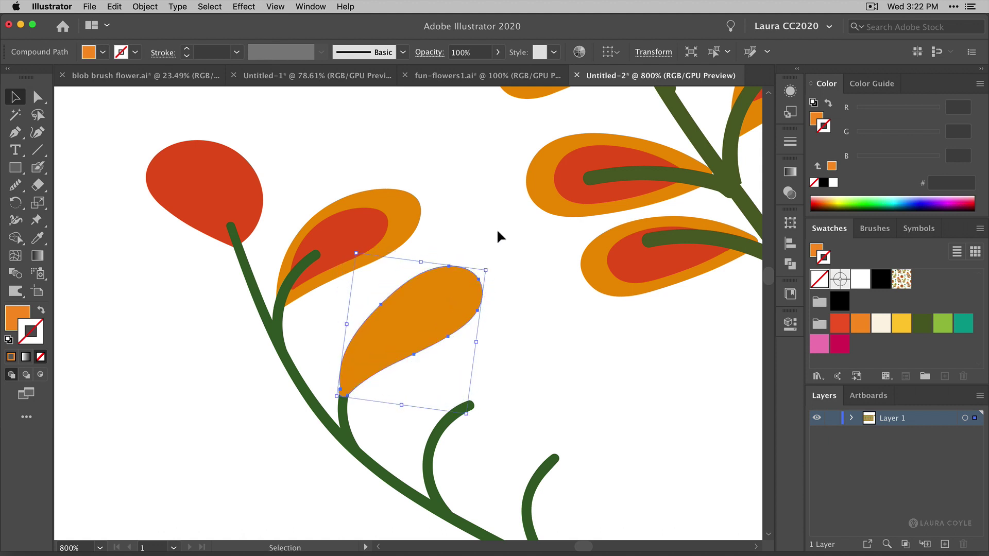
key("shift+super+bracketleft")
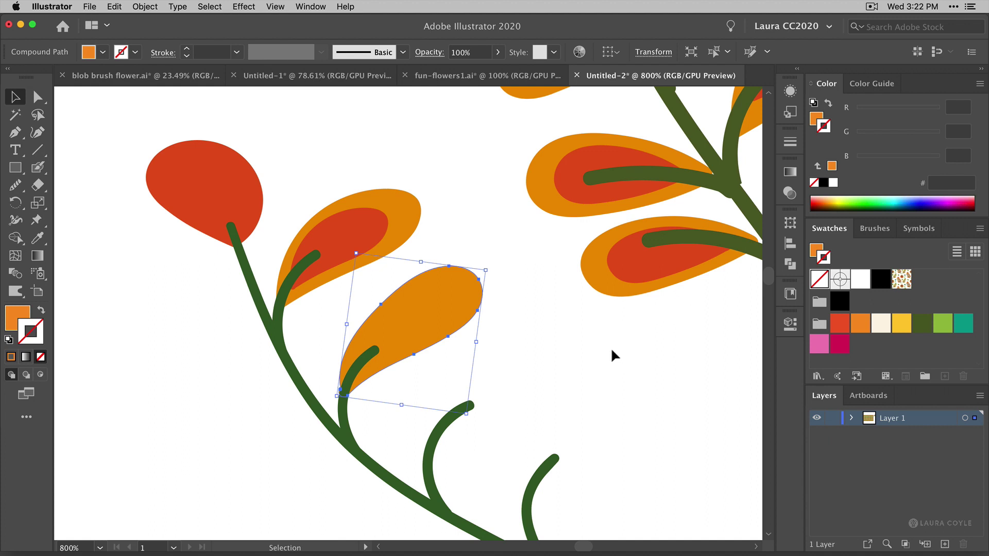
left_click(569, 356)
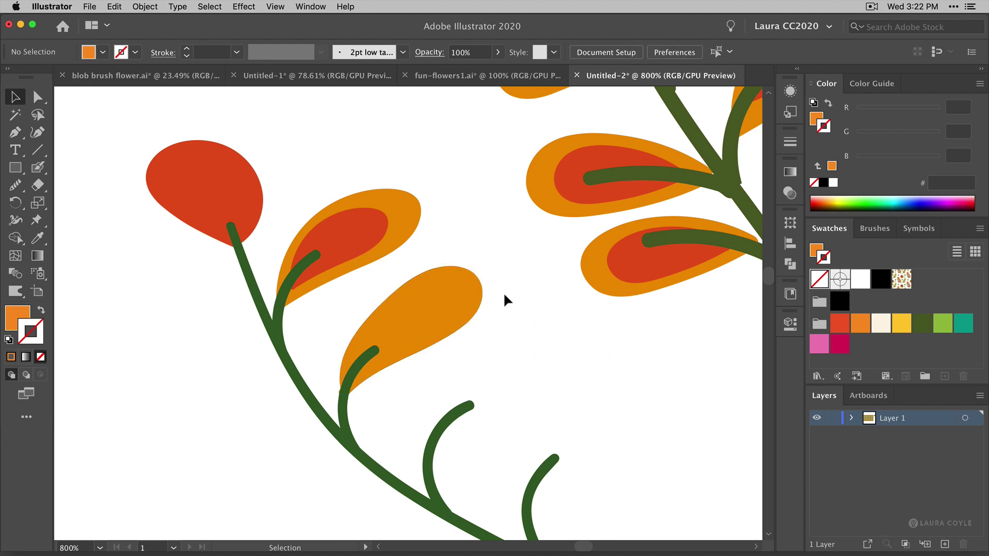
Paint orange petal loops on the right and left sides of the red petal.
left_click(409, 226)
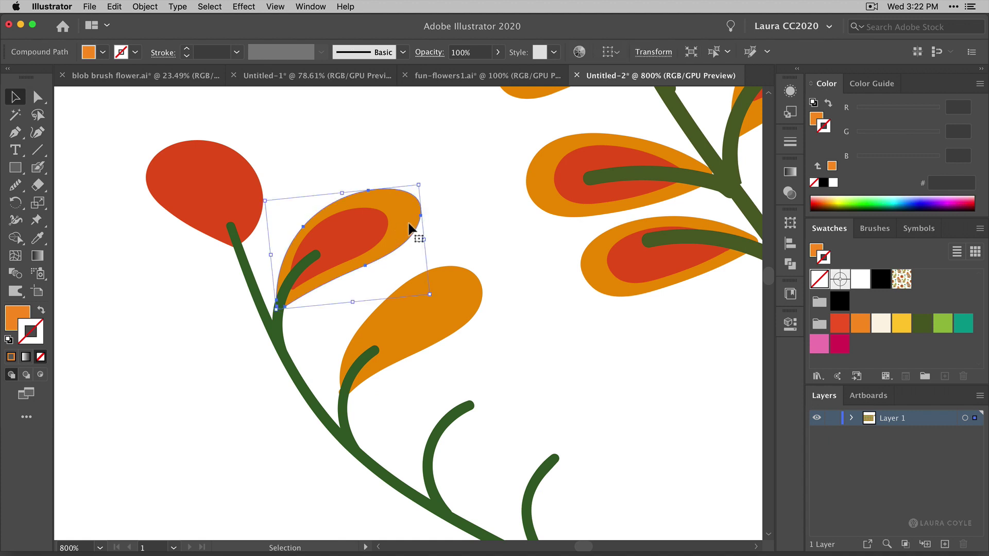
key("shift+b")
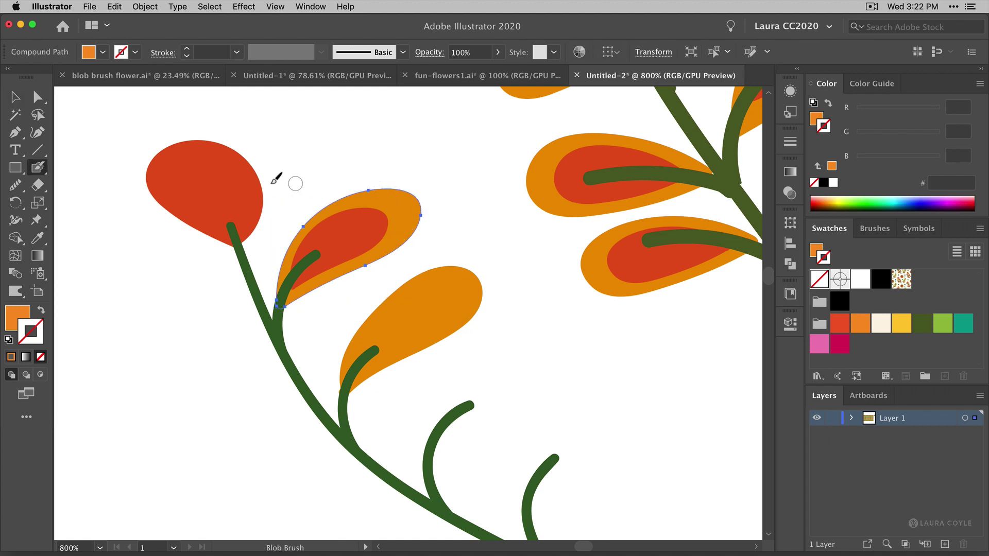
mouse_move(237, 230)
left_mouse_down()
mouse_move(264, 176)
mouse_move(284, 175)
mouse_move(246, 251)
mouse_move(239, 232)
mouse_move(243, 221)
mouse_move(244, 241)
mouse_move(256, 208)
left_mouse_up()
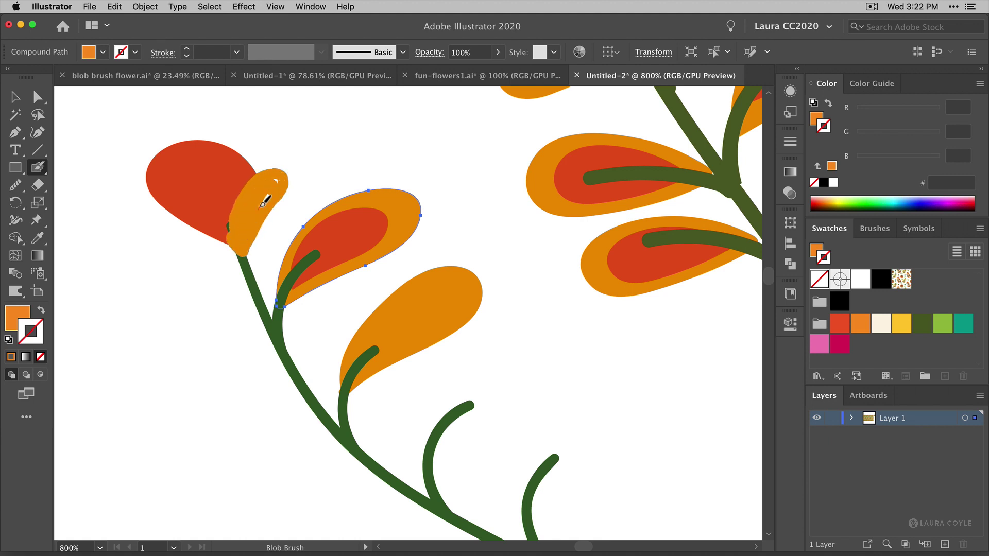
key("super+shift+a")
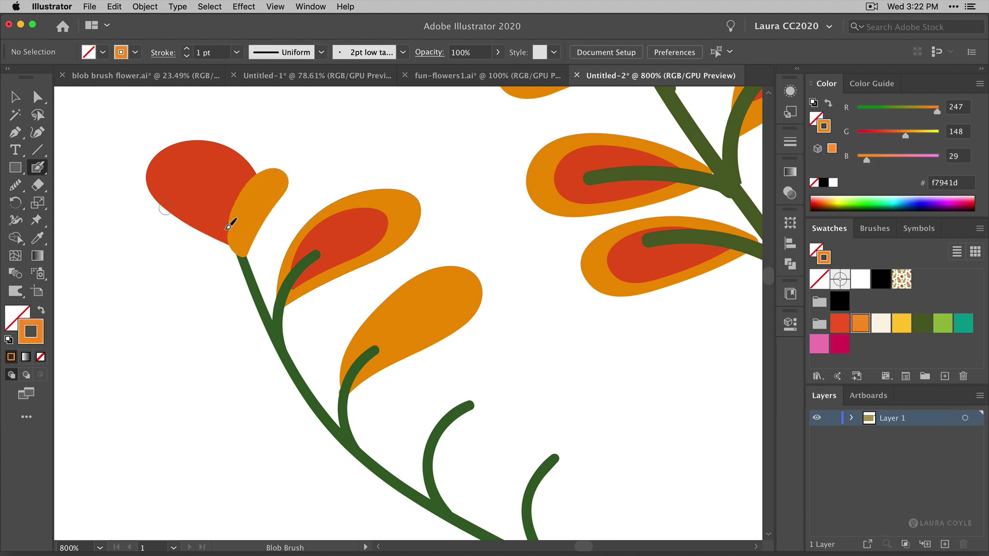
mouse_move(232, 240)
left_mouse_down()
mouse_move(184, 231)
mouse_move(146, 249)
mouse_move(152, 259)
mouse_move(188, 261)
mouse_move(237, 249)
left_mouse_up()
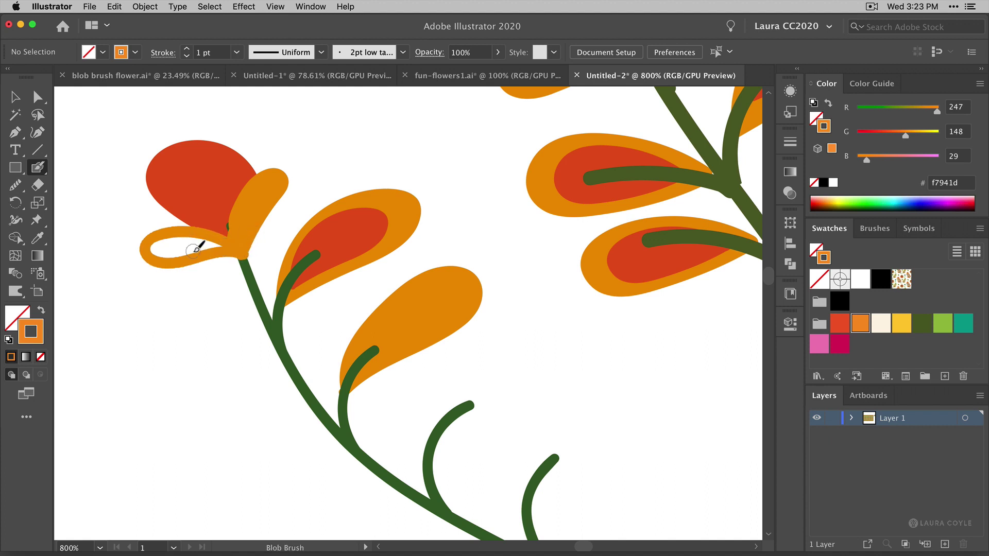
Remove the left petal's hole, then send both orange petals behind the red petal and stem.
key("a")
left_click(194, 256)
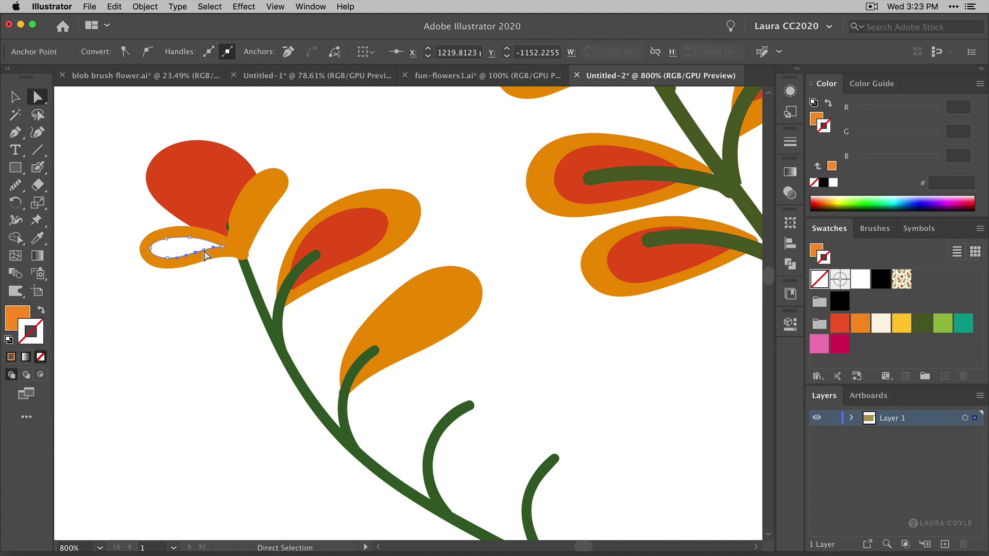
key("super+alt+shift+8")
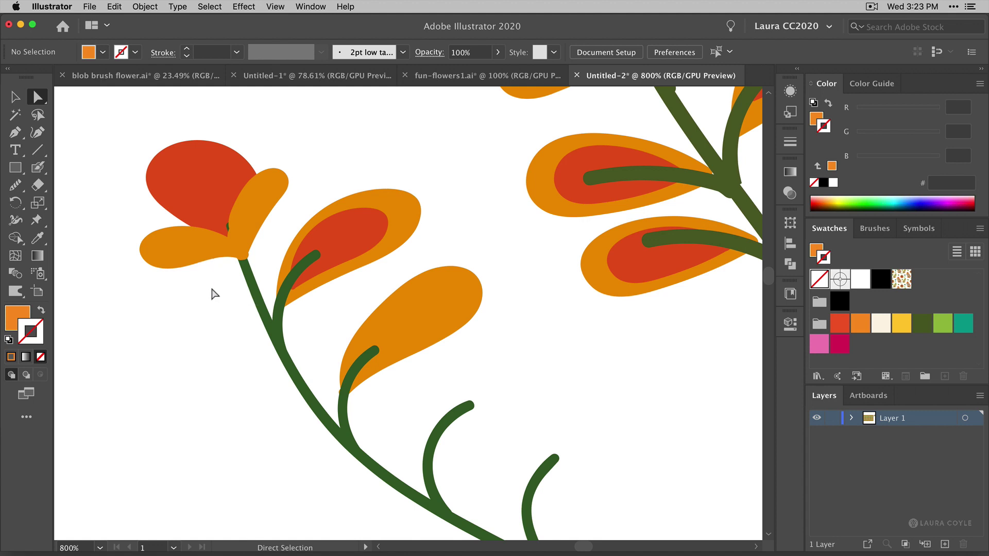
key("v")
left_click(199, 247)
left_click(260, 196, "shift")
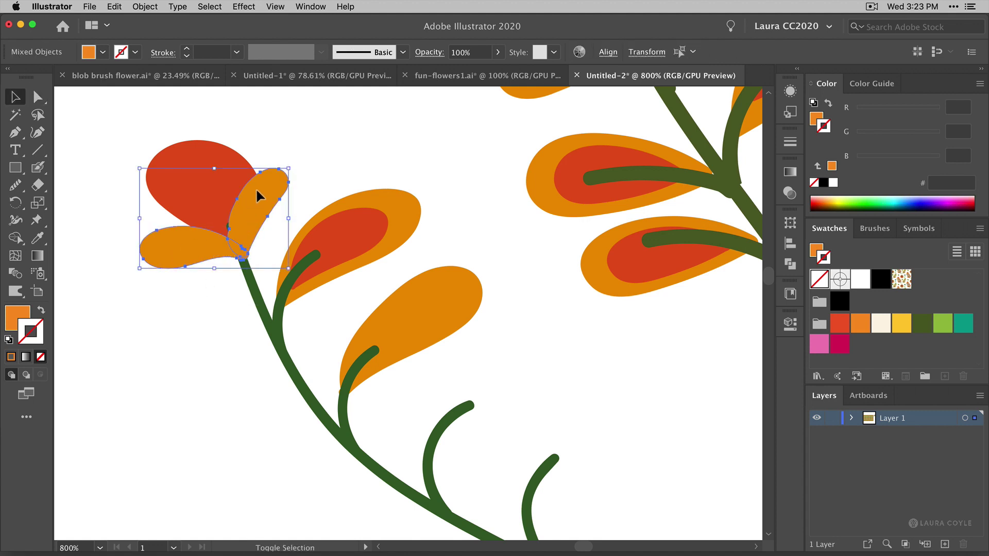
key("super+shift+bracketleft")
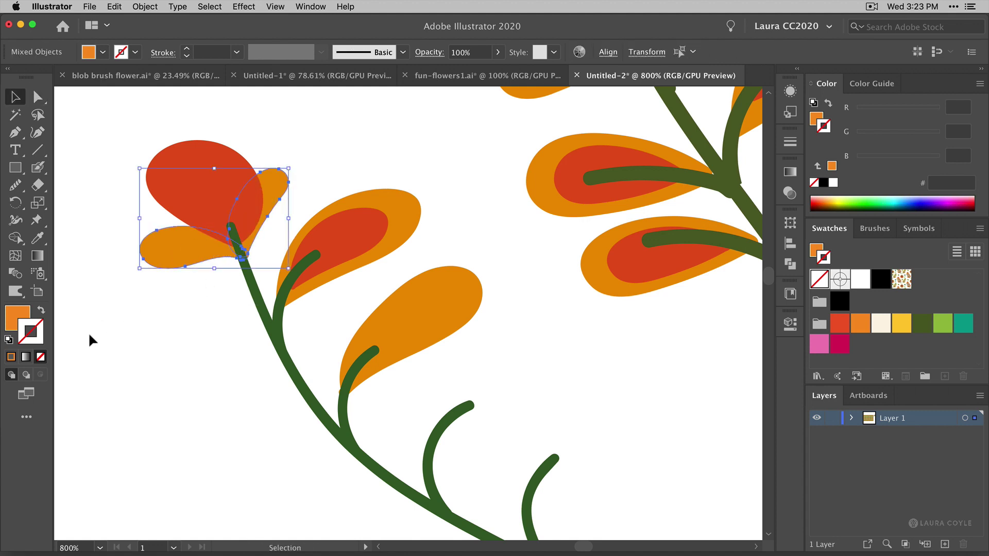
left_click(204, 334)
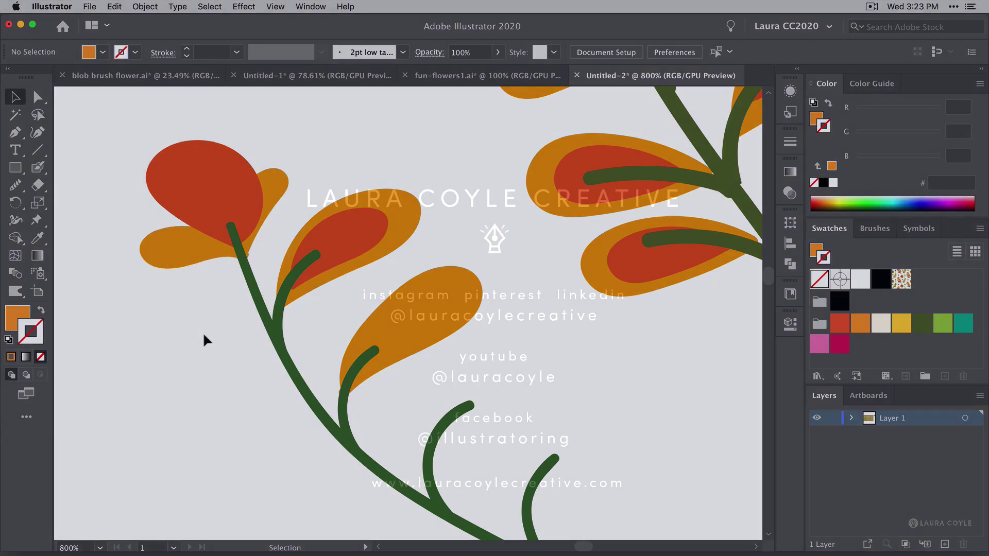